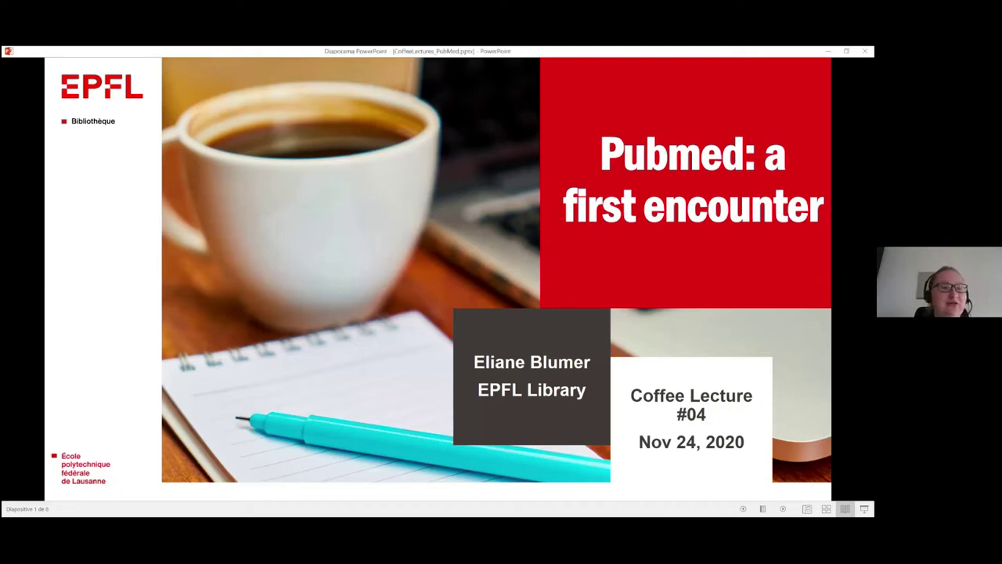
Advance the slideshow past Learning objectives to slide 3, 'What is PubMed?'
{"action": "key", "text": "Right"}
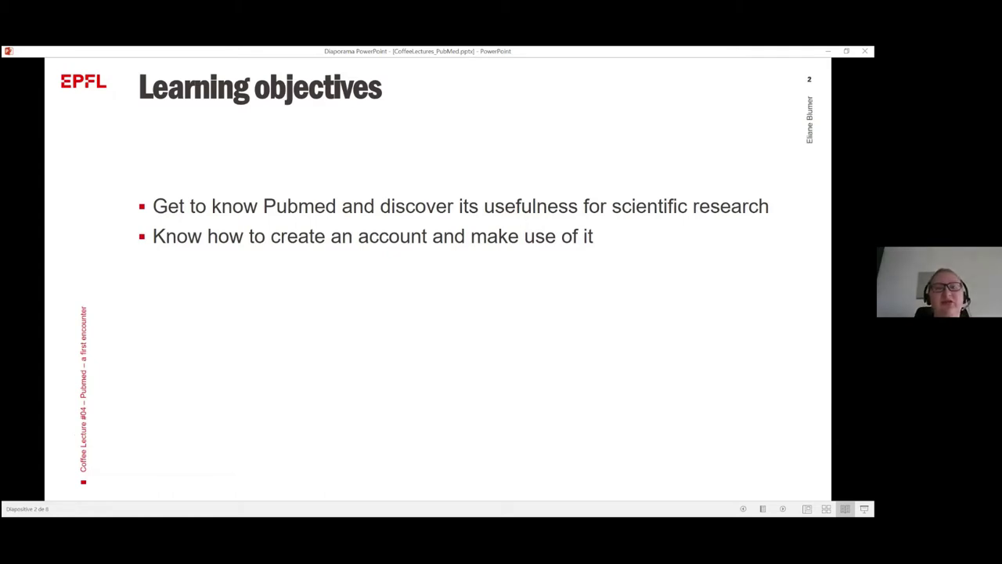
{"action": "key", "text": "Right"}
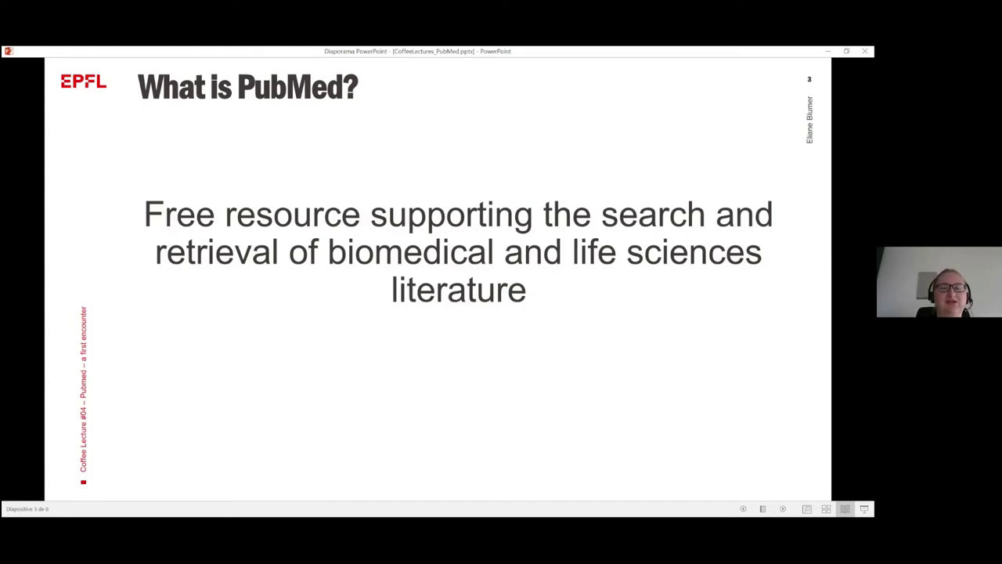
Show slide 4 of 8, 'Main advantages of Pubmed', on its free resource status and MeSH searching
{"action": "key", "text": "Right"}
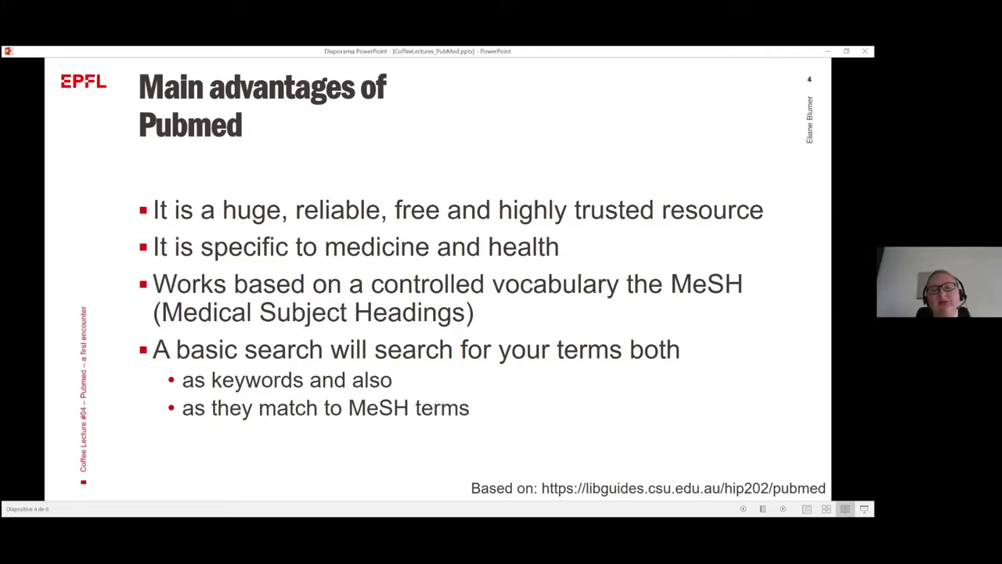
Advance through slide 5 to slide 6, 'Let's go and take a look!'
{"action": "key", "text": "Right"}
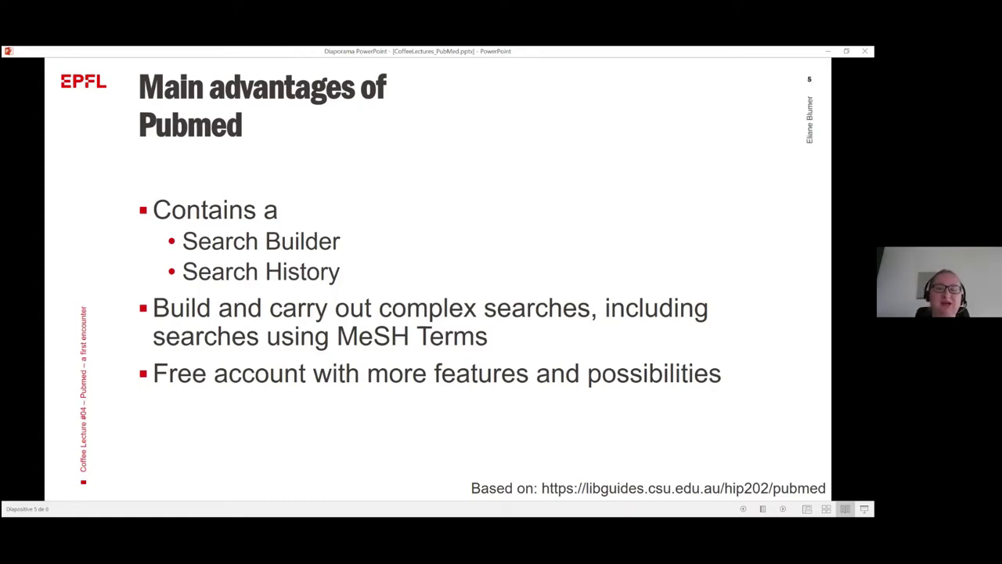
{"action": "key", "text": "Right"}
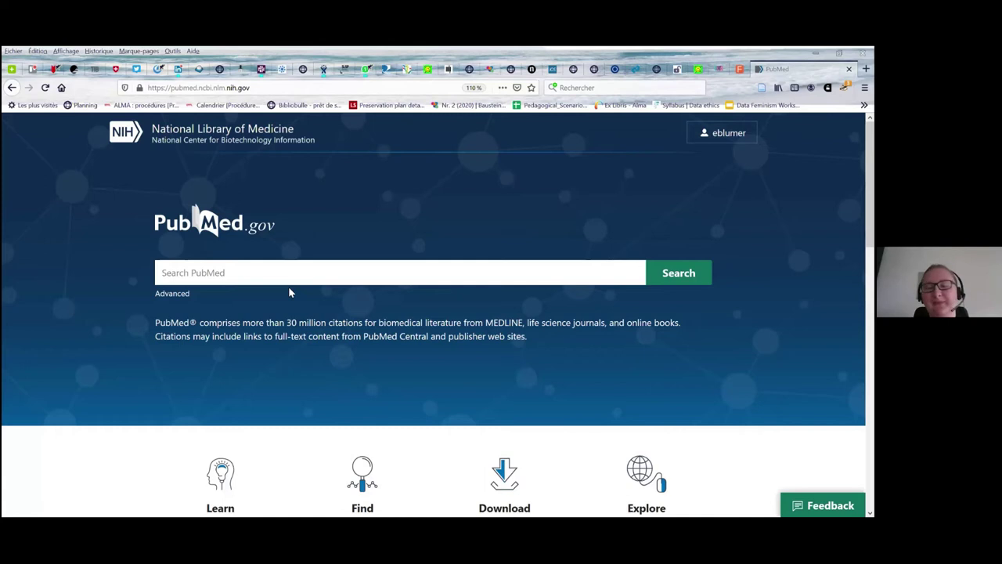
Scroll the PubMed home page to the Explore section listing Advanced Search and MeSH Database
{"action": "scroll", "coordinate": [289, 292], "scroll_direction": "down", "scroll_amount": 1}
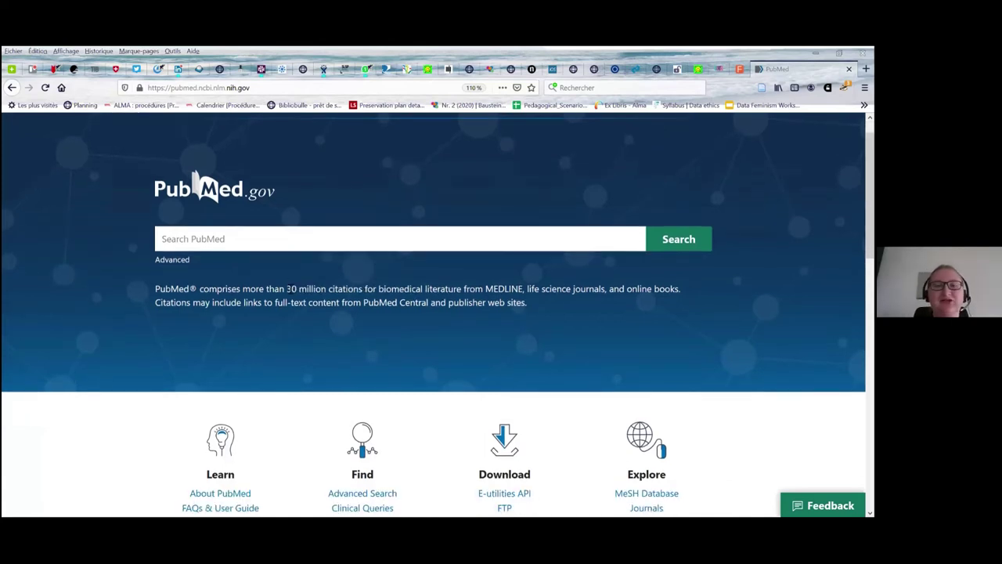
{"action": "scroll", "coordinate": [290, 292], "scroll_direction": "up", "scroll_amount": 1}
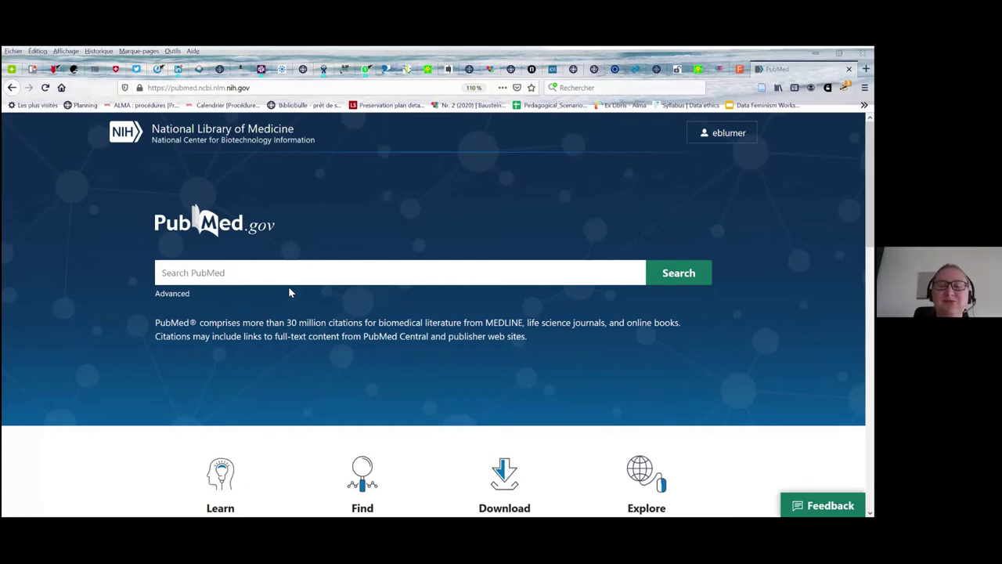
{"action": "scroll", "coordinate": [487, 412], "scroll_direction": "down", "scroll_amount": 3}
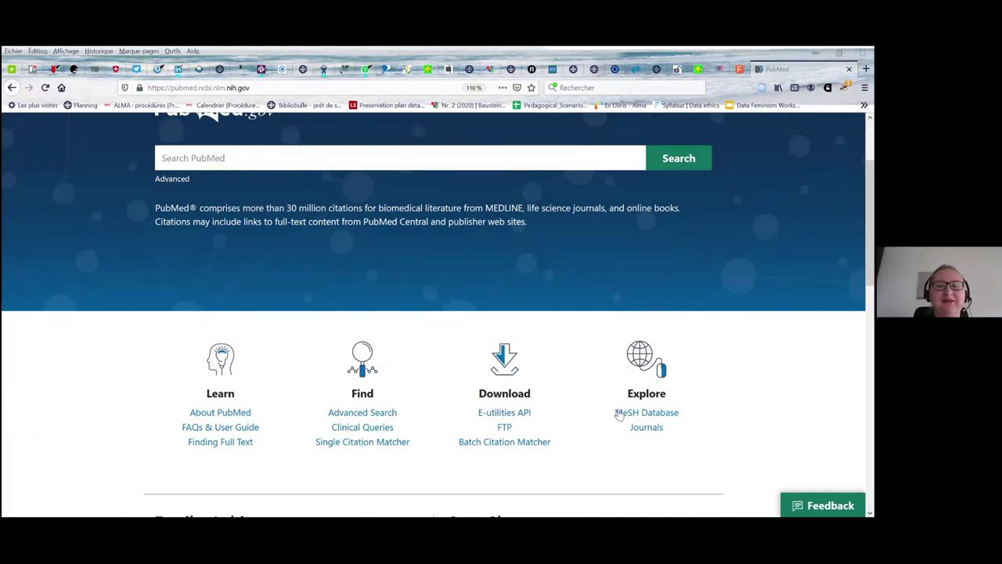
Search the MeSH Database for 'cancer', returning 395 headings led by Neoplasms
{"action": "left_click", "coordinate": [618, 415]}
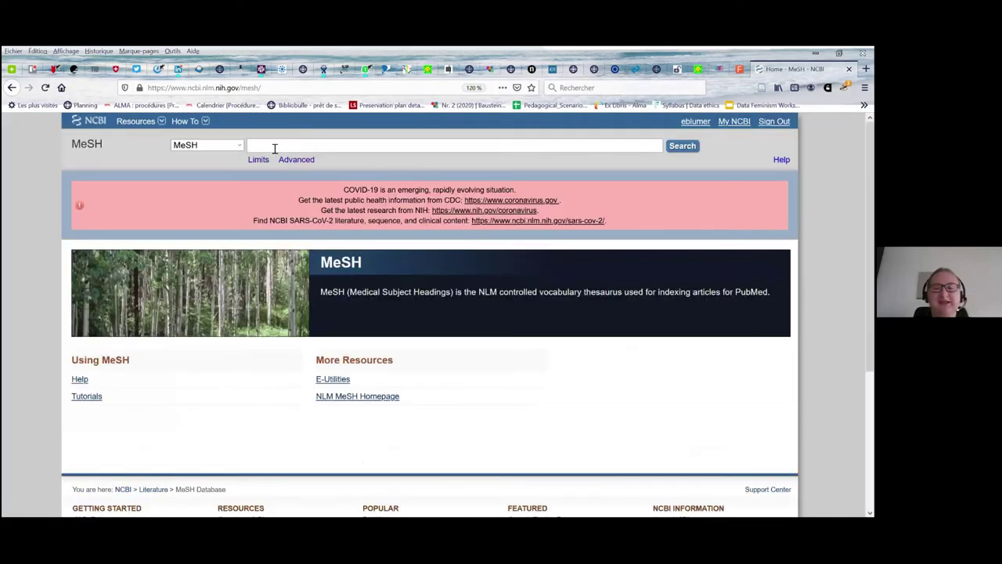
{"action": "left_click", "coordinate": [274, 148]}
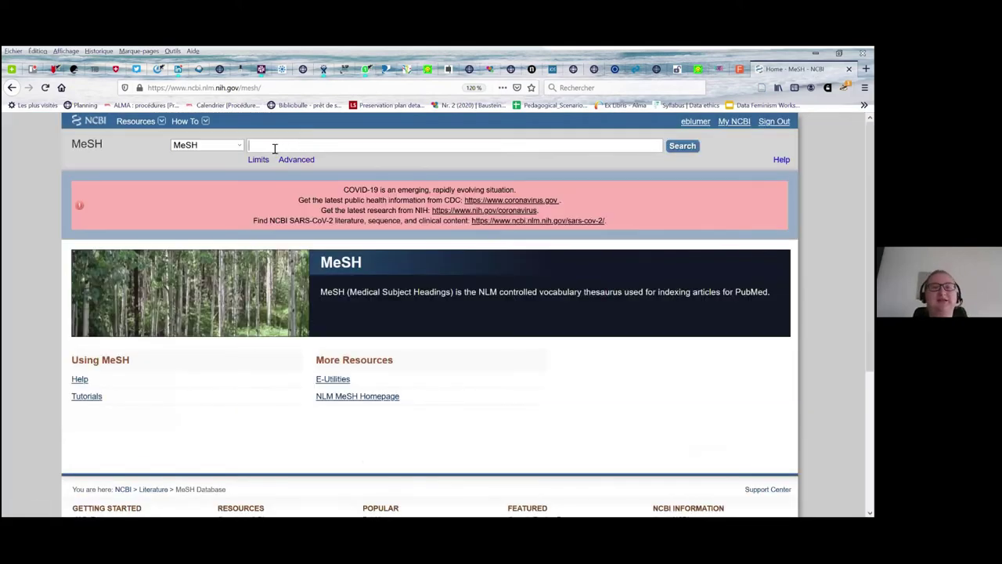
{"action": "type", "text": "cancer"}
{"action": "key", "text": "Return"}
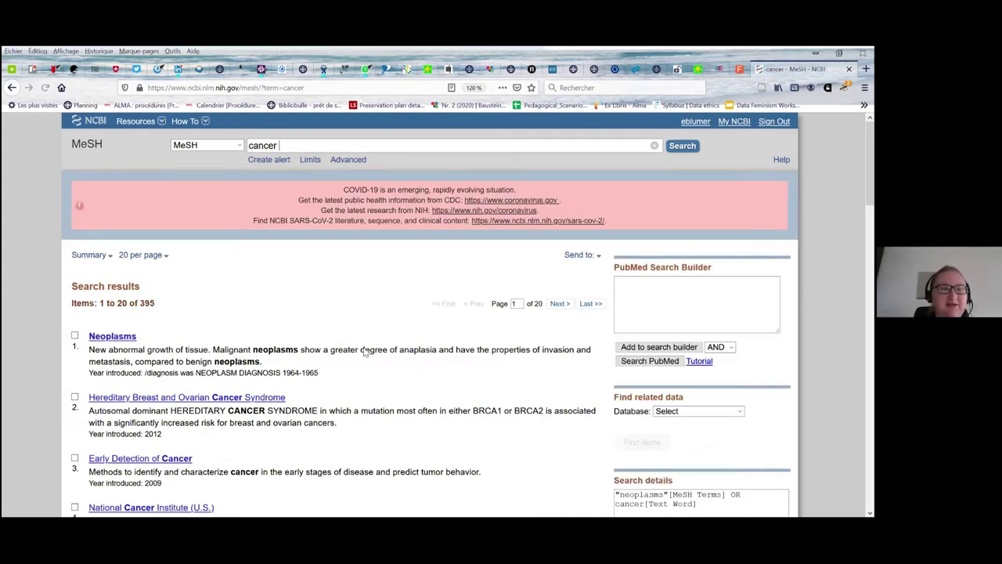
{"action": "scroll", "coordinate": [363, 352], "scroll_direction": "down", "scroll_amount": 1}
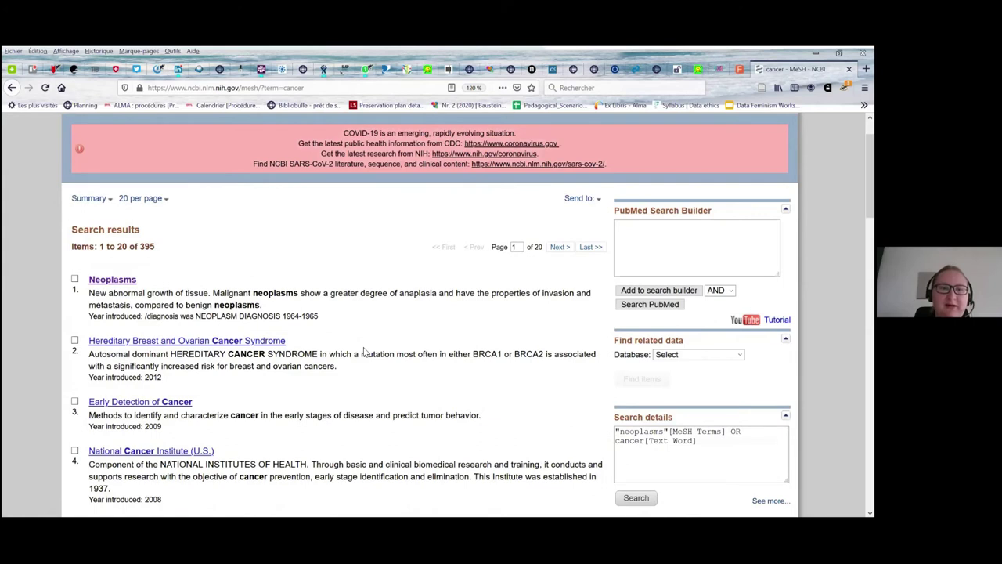
Open the Neoplasms MeSH record and read its definition and subheadings
{"action": "left_click", "coordinate": [119, 279]}
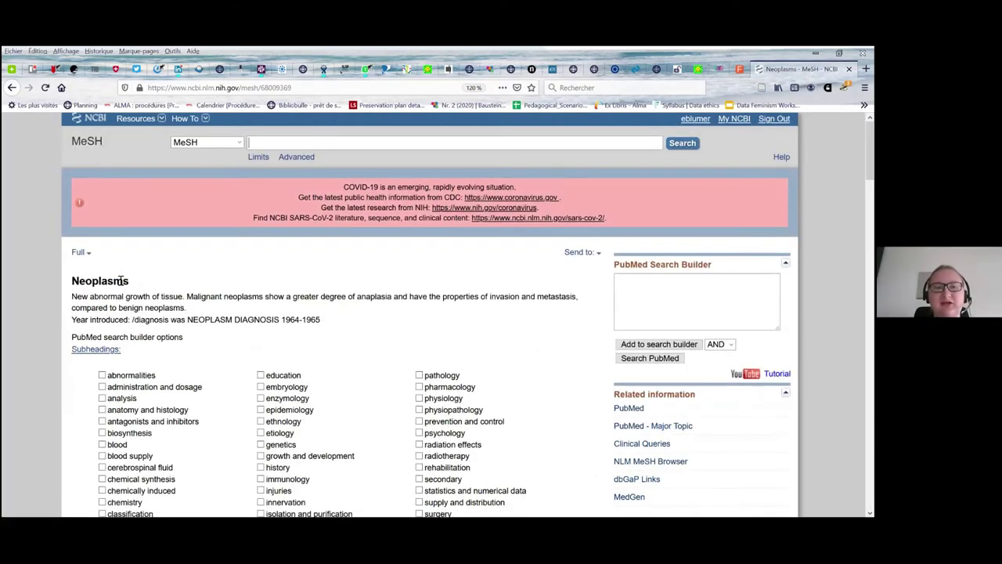
{"action": "scroll", "coordinate": [121, 280], "scroll_direction": "down", "scroll_amount": 1}
{"action": "scroll", "coordinate": [122, 280], "scroll_direction": "down", "scroll_amount": 3}
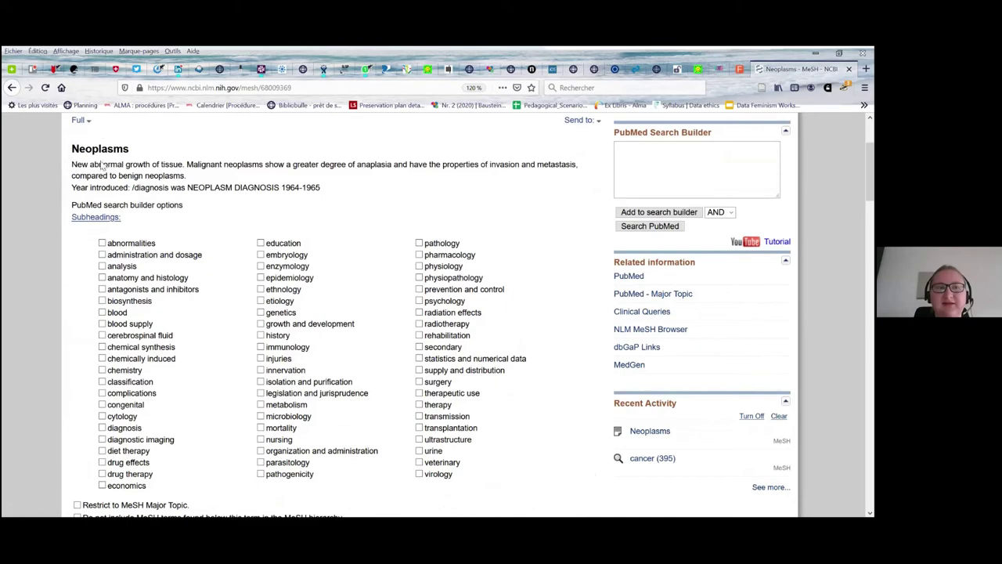
{"action": "scroll", "coordinate": [110, 159], "scroll_direction": "down", "scroll_amount": 1}
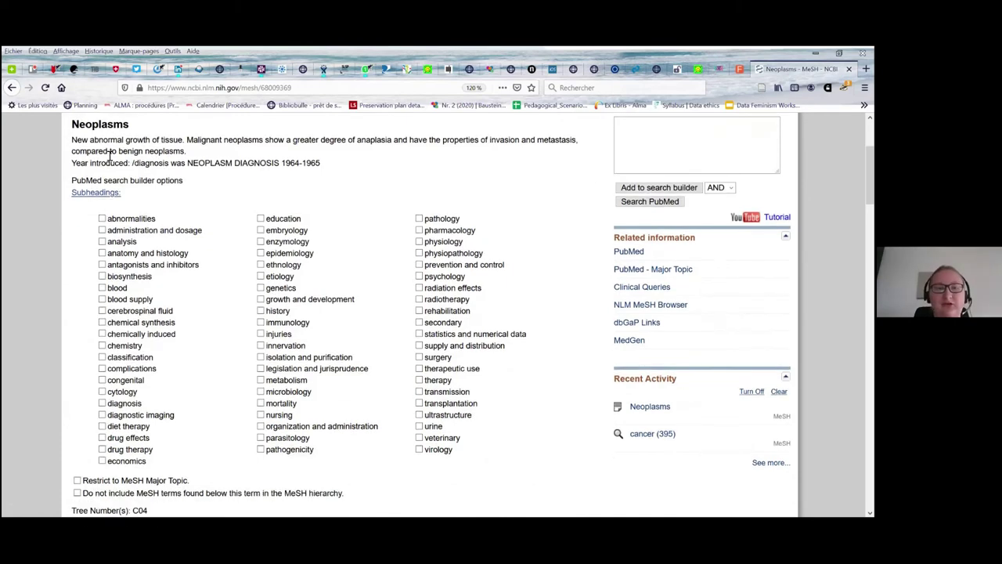
{"action": "scroll", "coordinate": [110, 156], "scroll_direction": "down", "scroll_amount": 6}
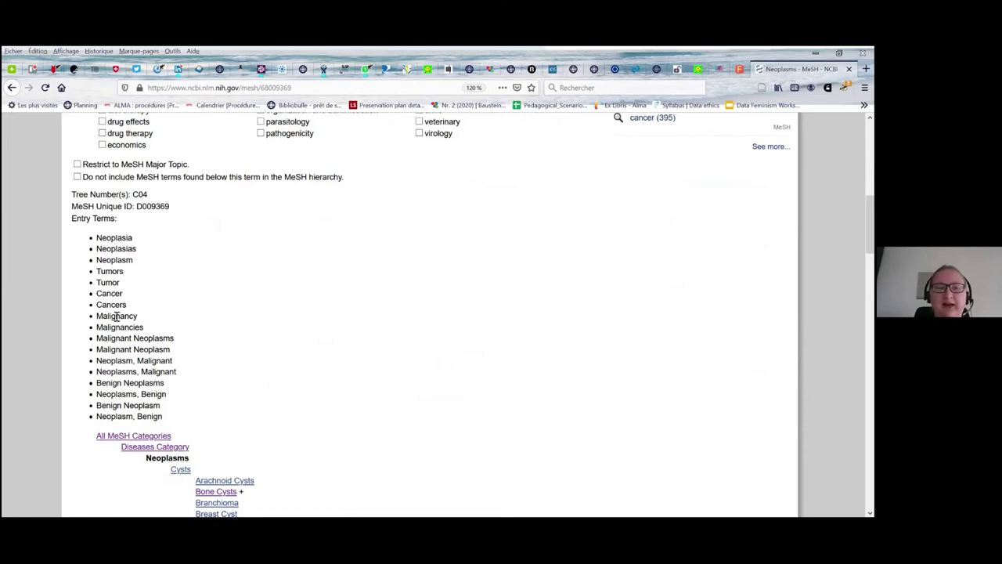
{"action": "scroll", "coordinate": [116, 315], "scroll_direction": "up", "scroll_amount": 5}
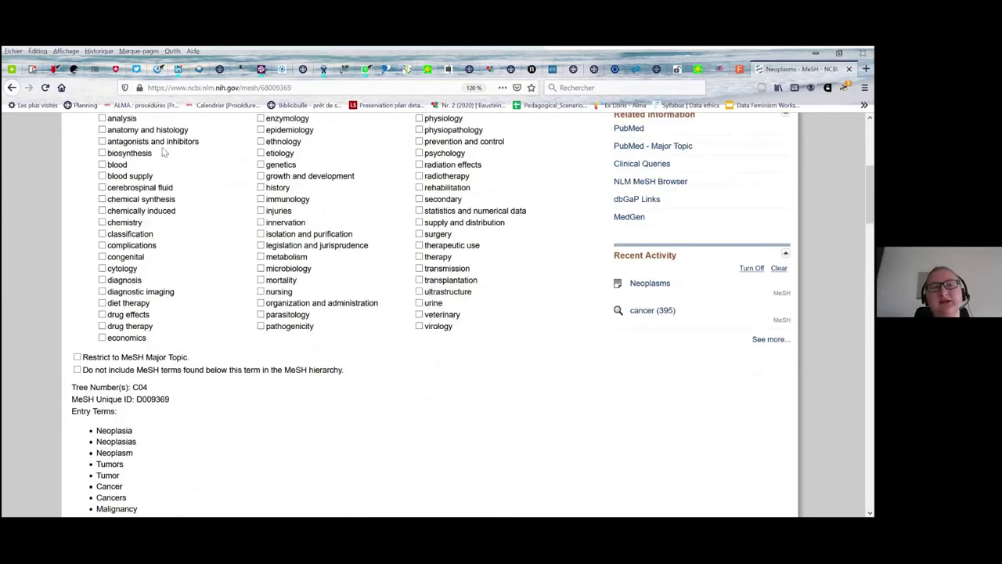
{"action": "scroll", "coordinate": [168, 267], "scroll_direction": "up", "scroll_amount": 4}
Review its Entry Terms and MeSH tree, then add "Neoplasms"[Mesh] to the search builder
{"action": "scroll", "coordinate": [169, 267], "scroll_direction": "down", "scroll_amount": 4}
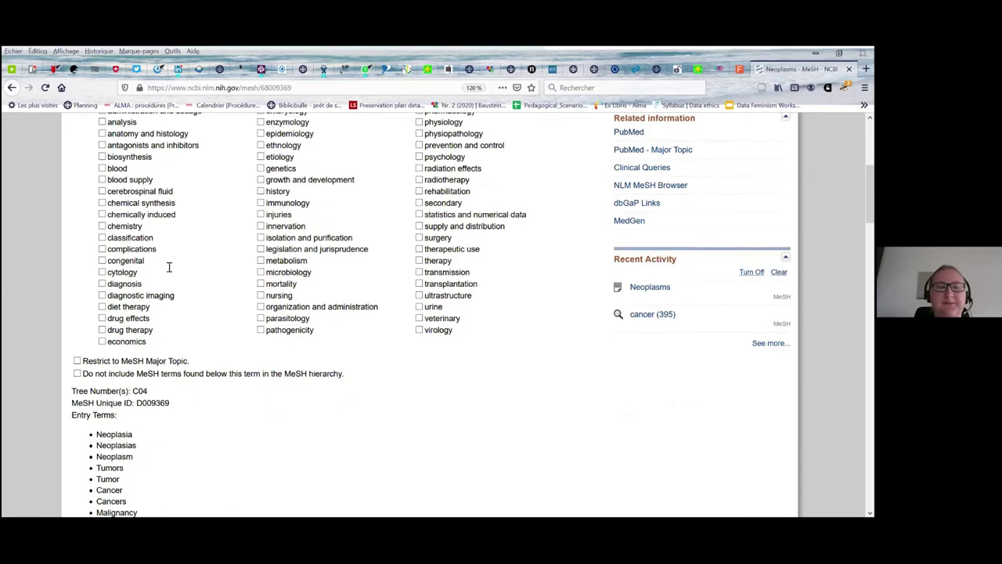
{"action": "scroll", "coordinate": [168, 267], "scroll_direction": "down", "scroll_amount": 3}
{"action": "scroll", "coordinate": [350, 401], "scroll_direction": "down", "scroll_amount": 2}
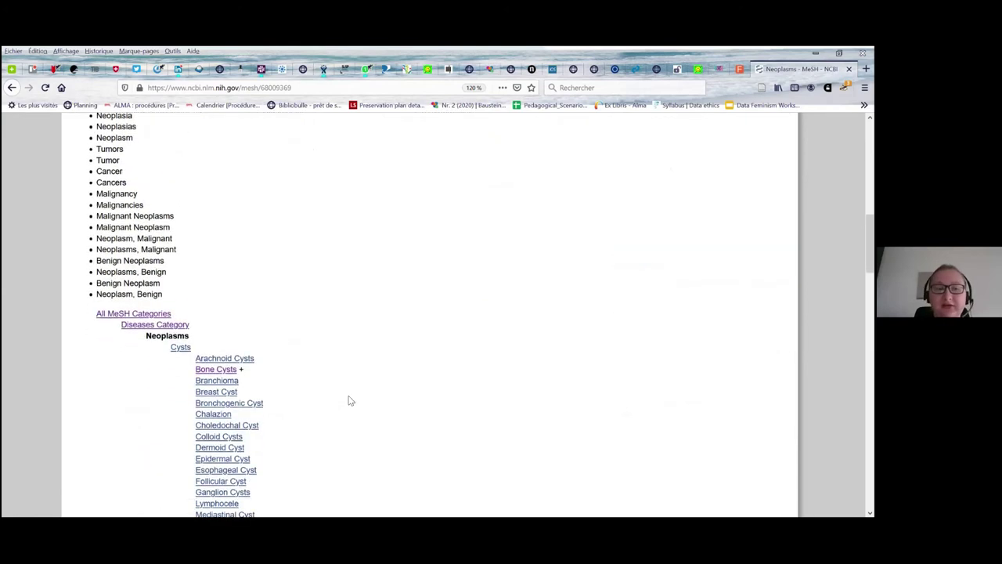
{"action": "scroll", "coordinate": [350, 401], "scroll_direction": "down", "scroll_amount": 1}
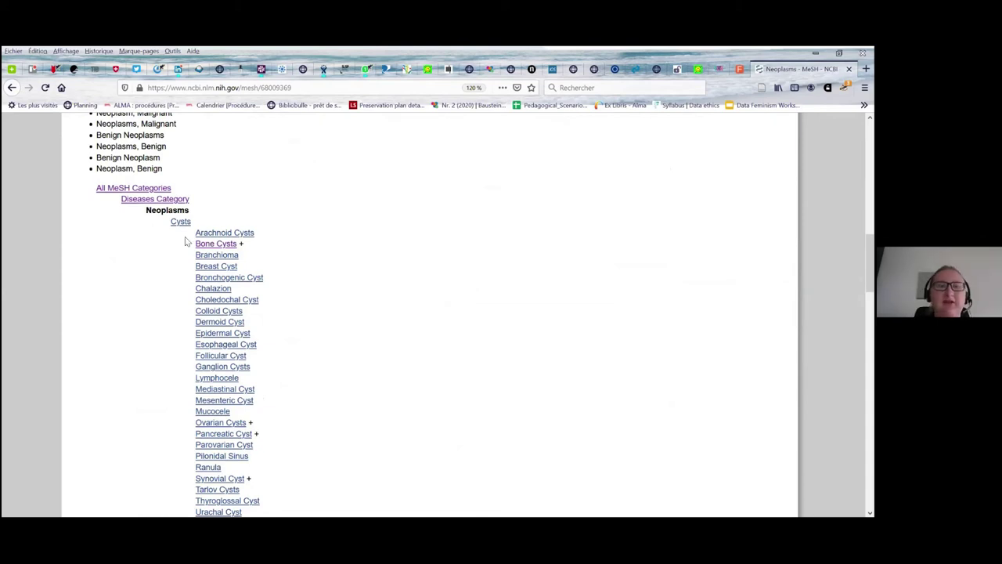
{"action": "scroll", "coordinate": [163, 278], "scroll_direction": "down", "scroll_amount": 3}
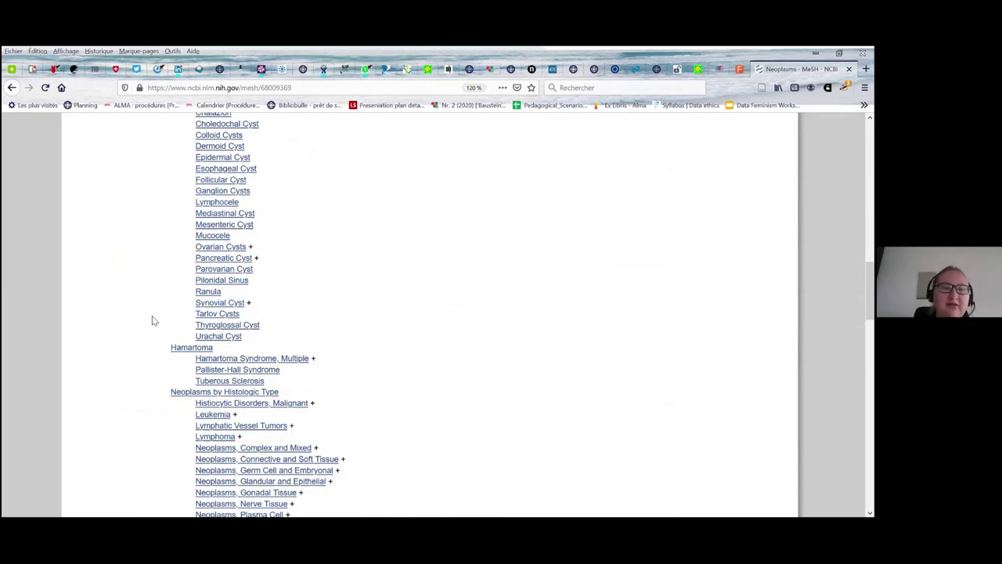
{"action": "scroll", "coordinate": [154, 320], "scroll_direction": "down", "scroll_amount": 6}
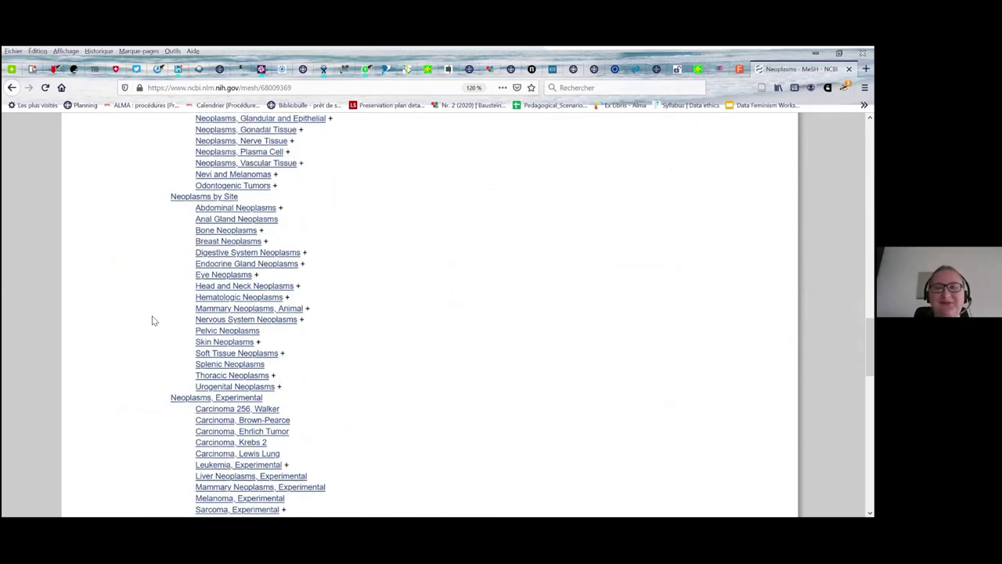
{"action": "scroll", "coordinate": [154, 321], "scroll_direction": "up", "scroll_amount": 15}
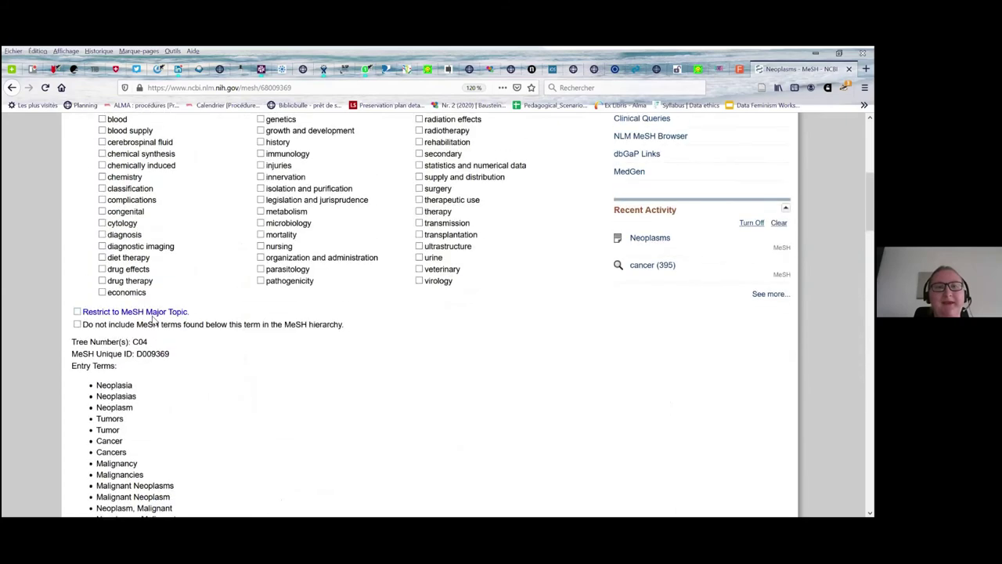
{"action": "scroll", "coordinate": [154, 320], "scroll_direction": "up", "scroll_amount": 4}
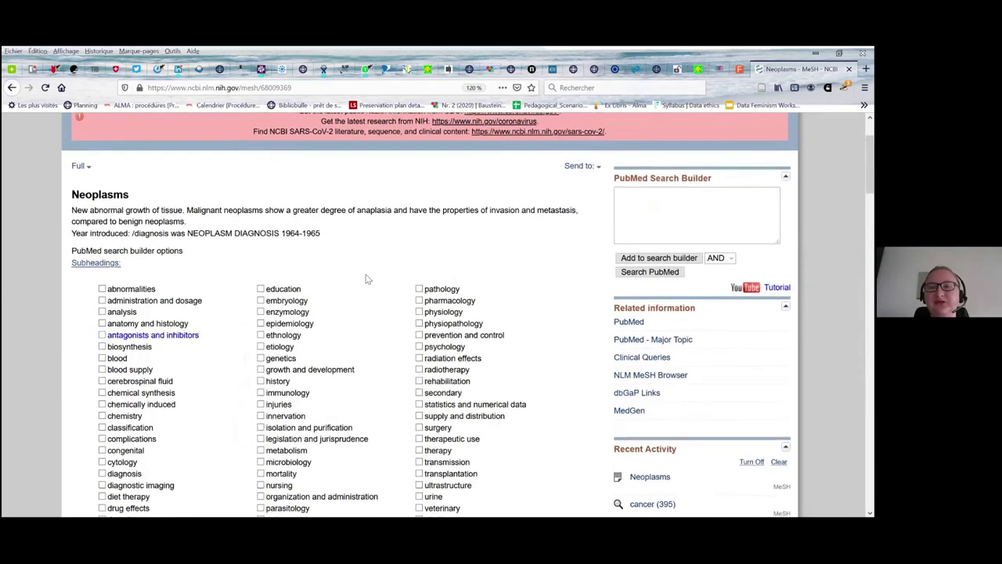
{"action": "left_click", "coordinate": [625, 263]}
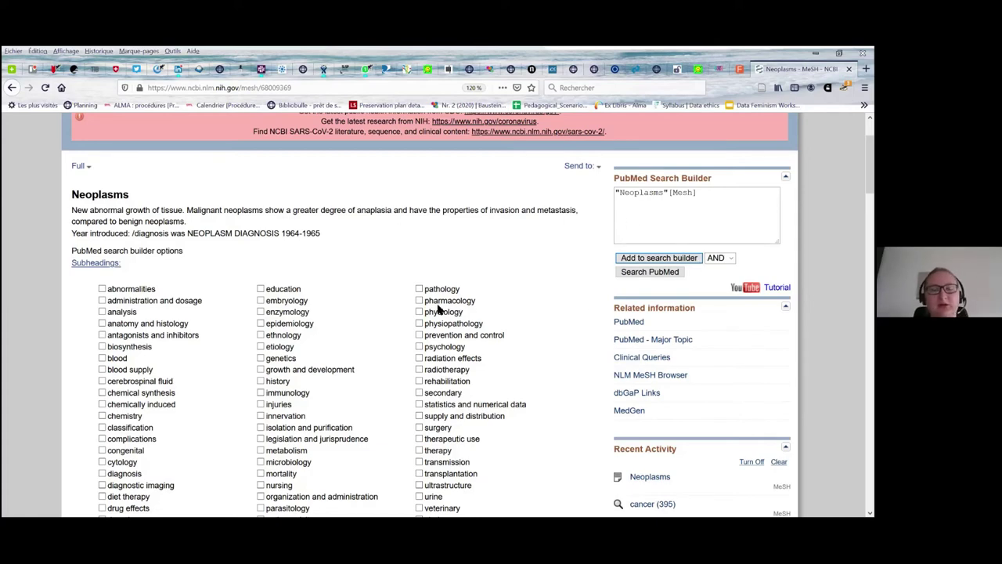
Add Neoplasms with the immunology subheading to the search builder, choosing OR as operator
{"action": "scroll", "coordinate": [321, 344], "scroll_direction": "down", "scroll_amount": 2}
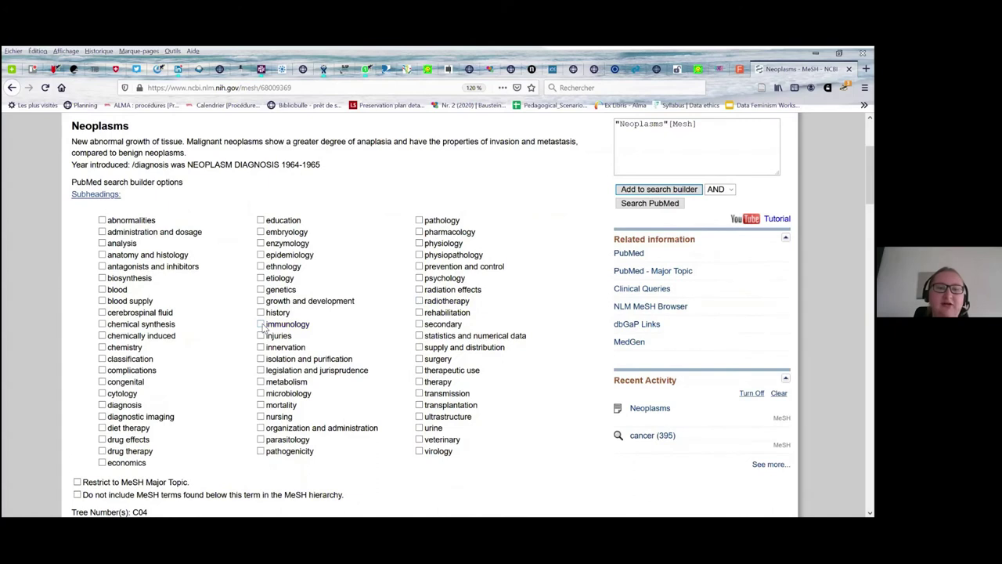
{"action": "left_click", "coordinate": [261, 324]}
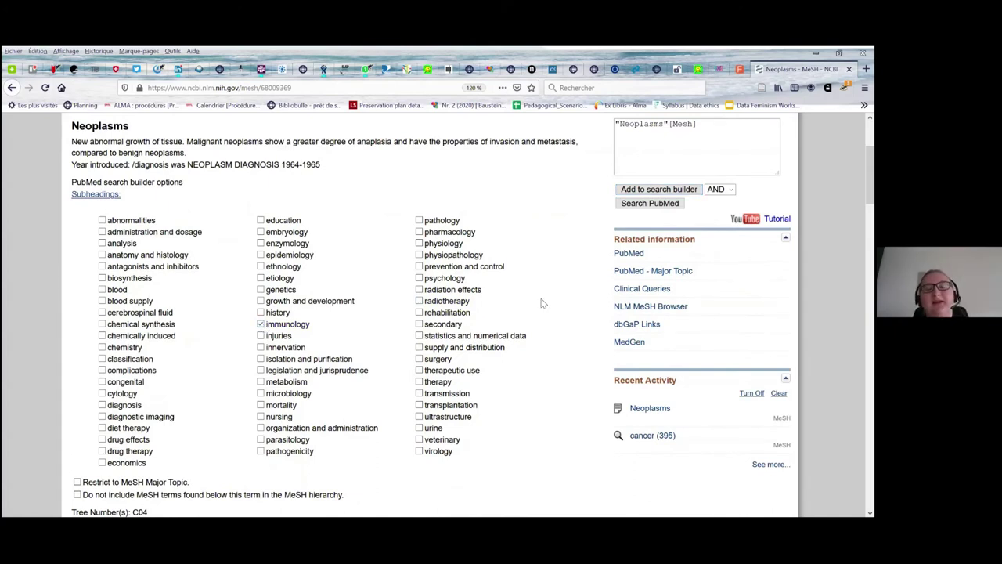
{"action": "left_click", "coordinate": [627, 192]}
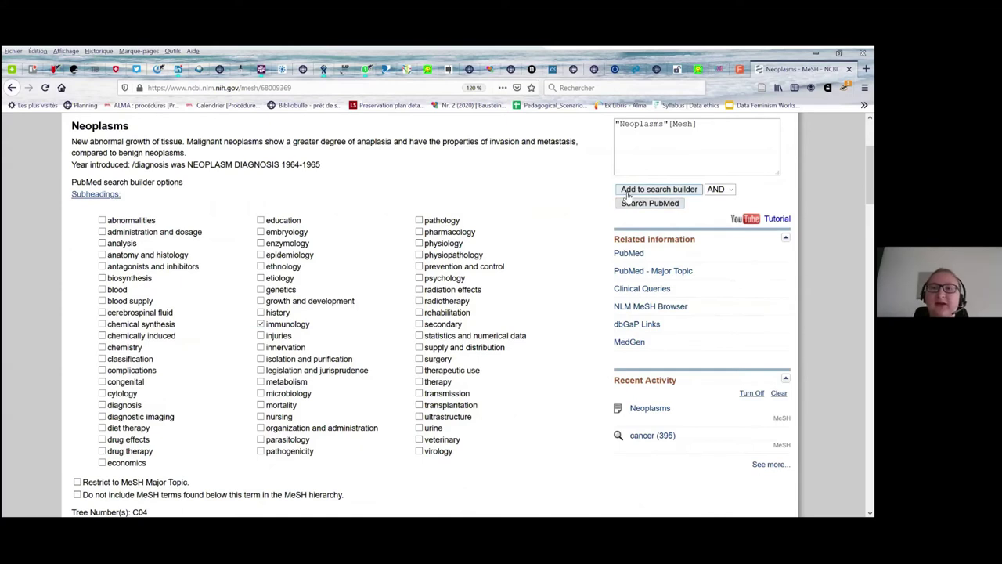
{"action": "left_click", "coordinate": [720, 190]}
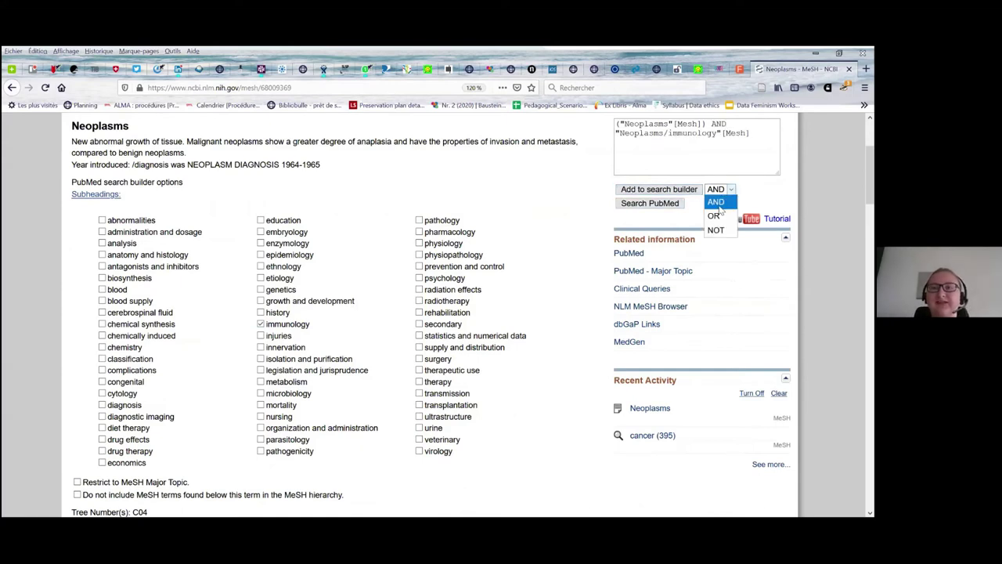
{"action": "left_click", "coordinate": [718, 213]}
{"action": "scroll", "coordinate": [548, 221], "scroll_direction": "up", "scroll_amount": 1}
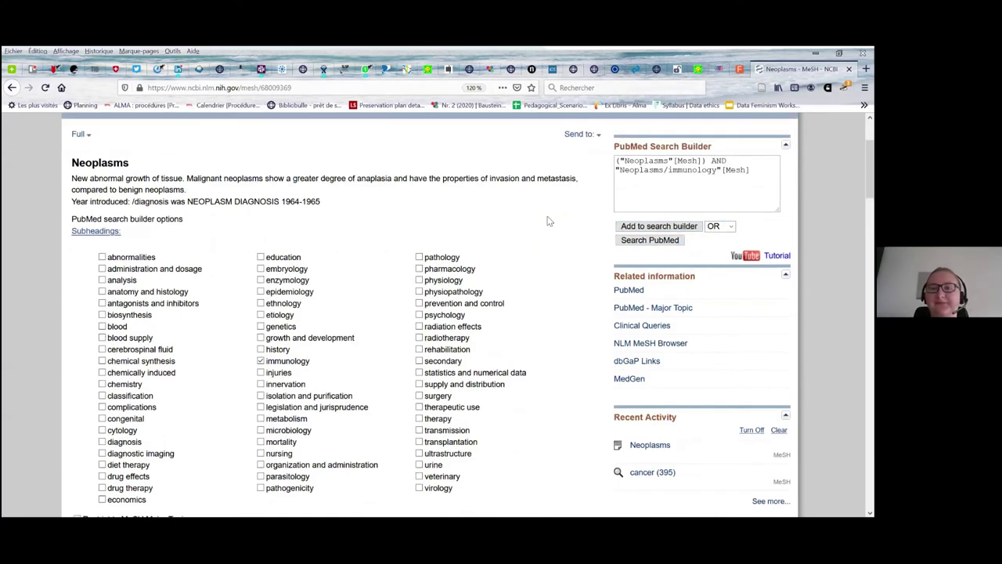
{"action": "scroll", "coordinate": [548, 221], "scroll_direction": "up", "scroll_amount": 3}
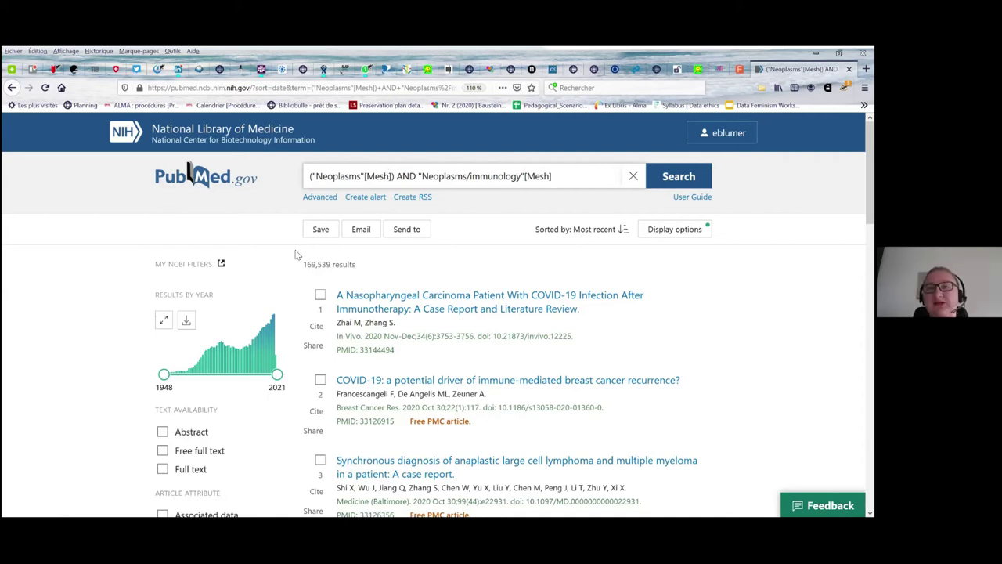
On Advanced search, show search #1's History details: its MeSH Terms translation
{"action": "left_click", "coordinate": [319, 199]}
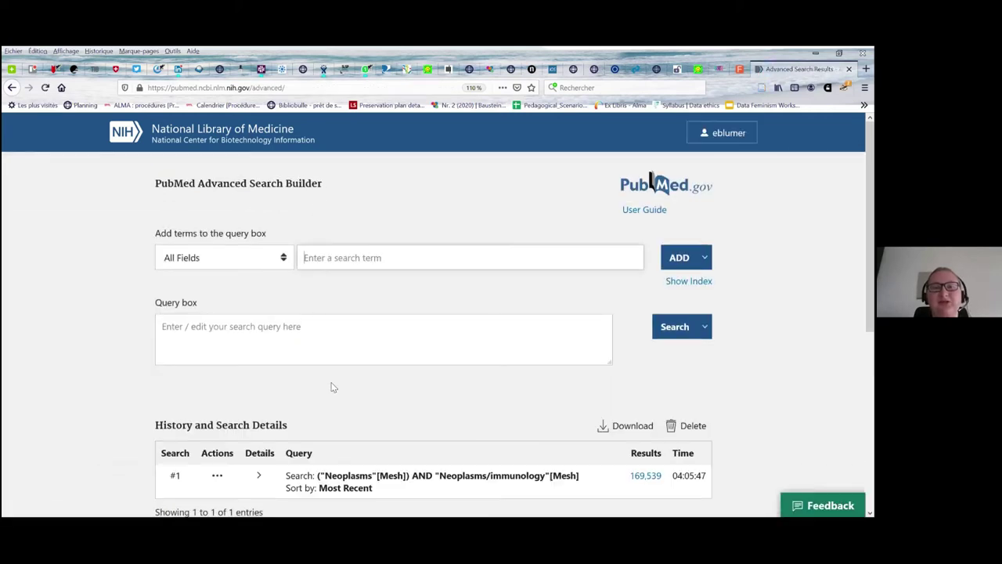
{"action": "scroll", "coordinate": [331, 387], "scroll_direction": "down", "scroll_amount": 1}
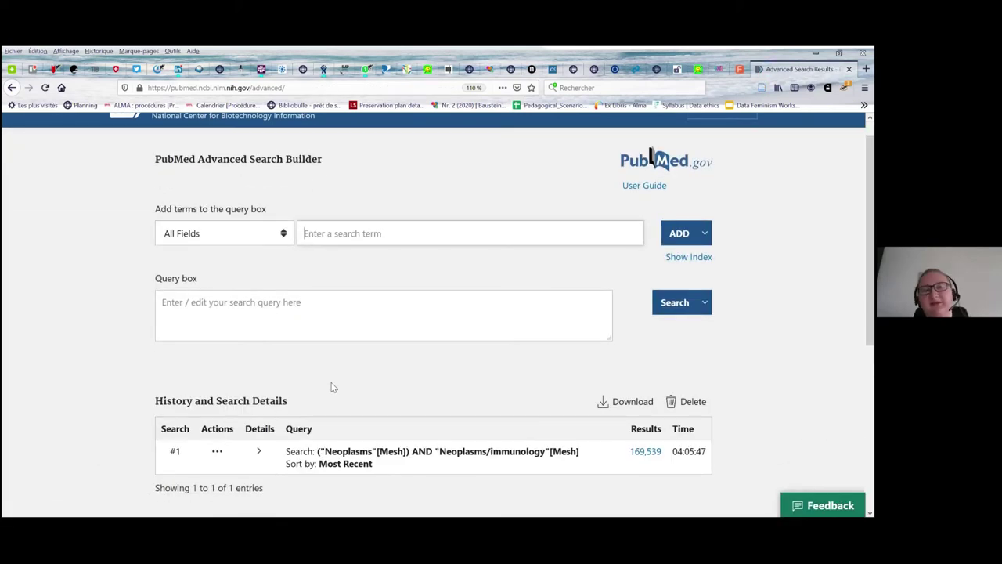
{"action": "scroll", "coordinate": [331, 387], "scroll_direction": "down", "scroll_amount": 1}
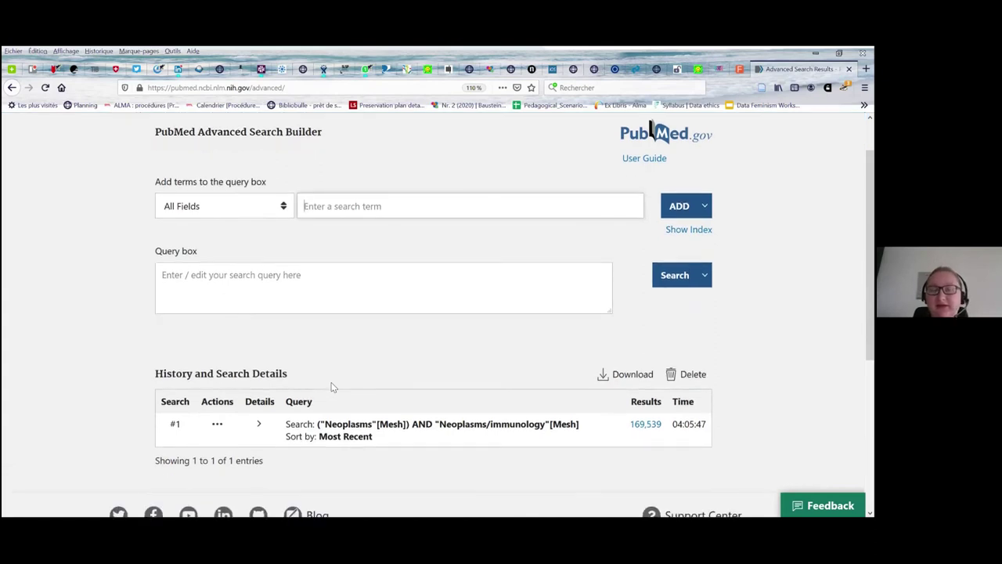
{"action": "scroll", "coordinate": [331, 387], "scroll_direction": "down", "scroll_amount": 3}
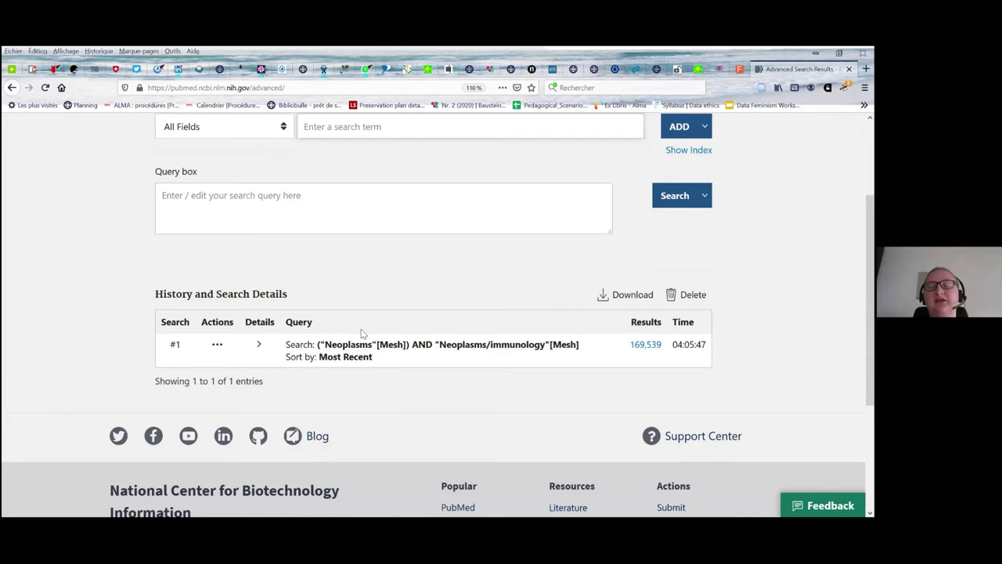
{"action": "left_click", "coordinate": [259, 345]}
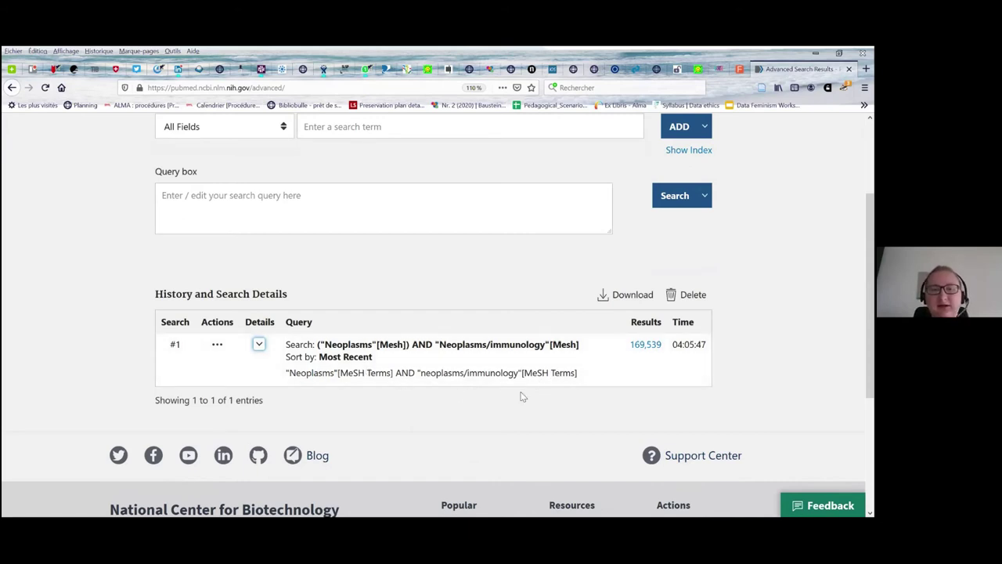
{"action": "left_click", "coordinate": [217, 345]}
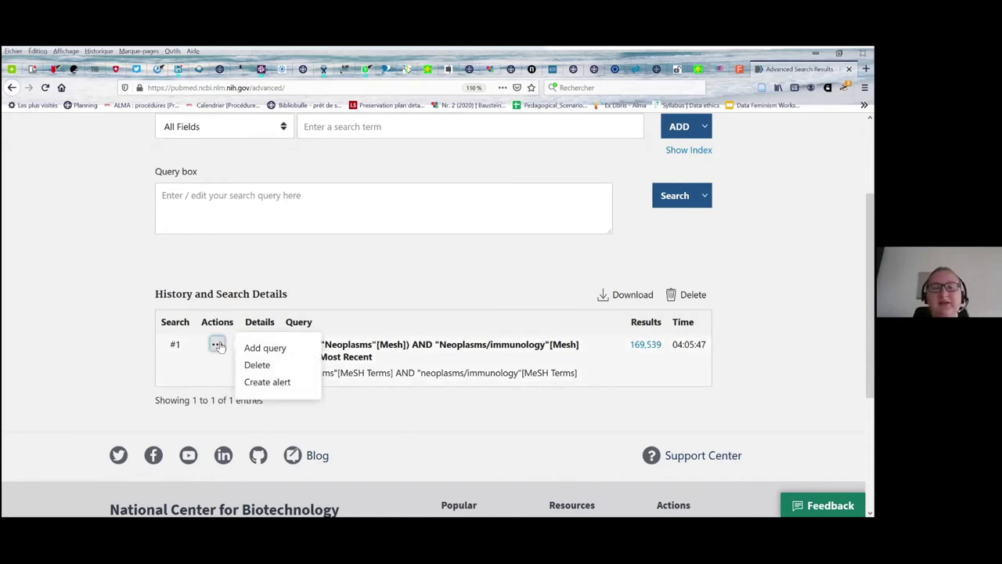
Load search #1 into the query box, append 'AND car-t cells', and run it for 1,045 results
{"action": "left_click", "coordinate": [258, 350]}
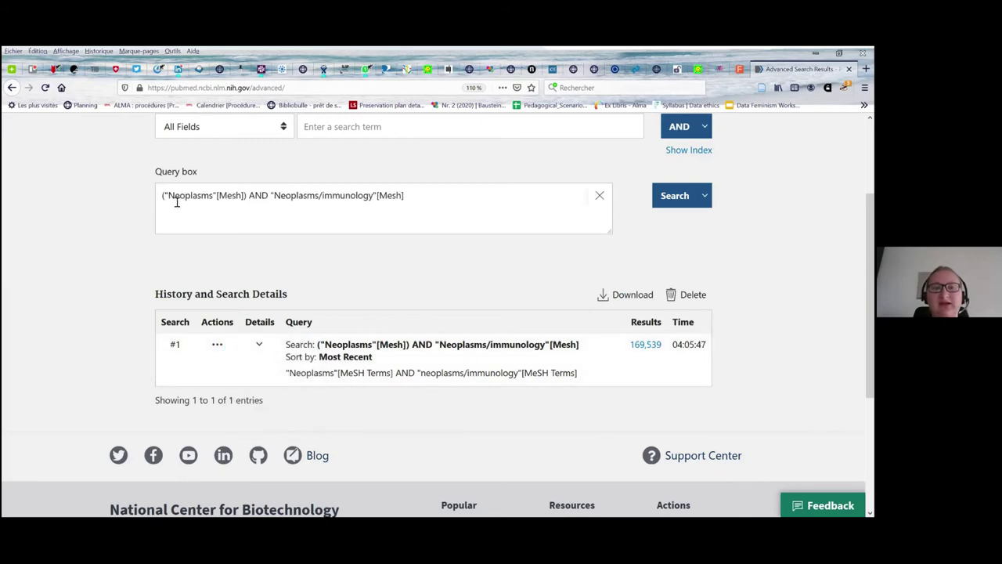
{"action": "scroll", "coordinate": [286, 258], "scroll_direction": "up", "scroll_amount": 1}
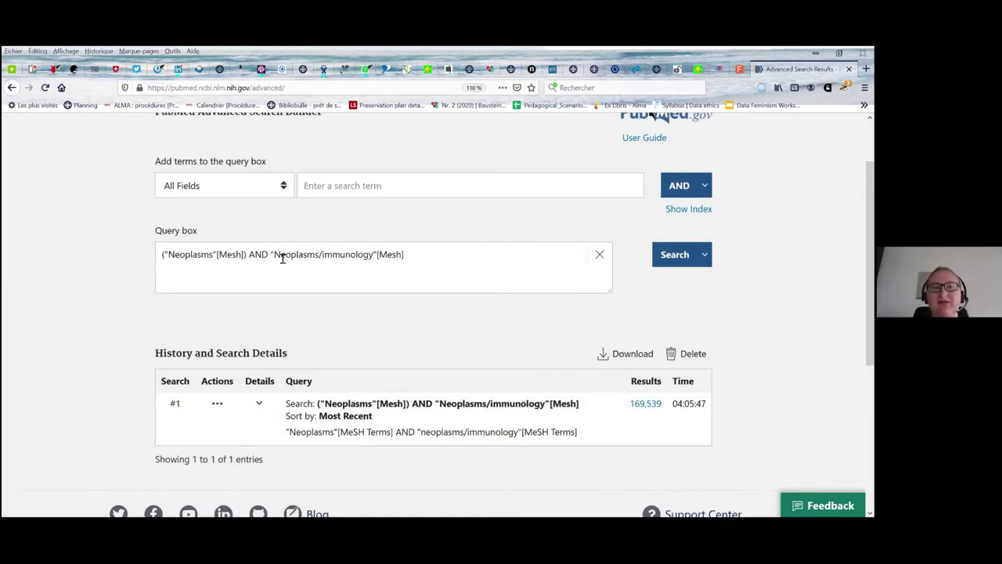
{"action": "left_click", "coordinate": [421, 258]}
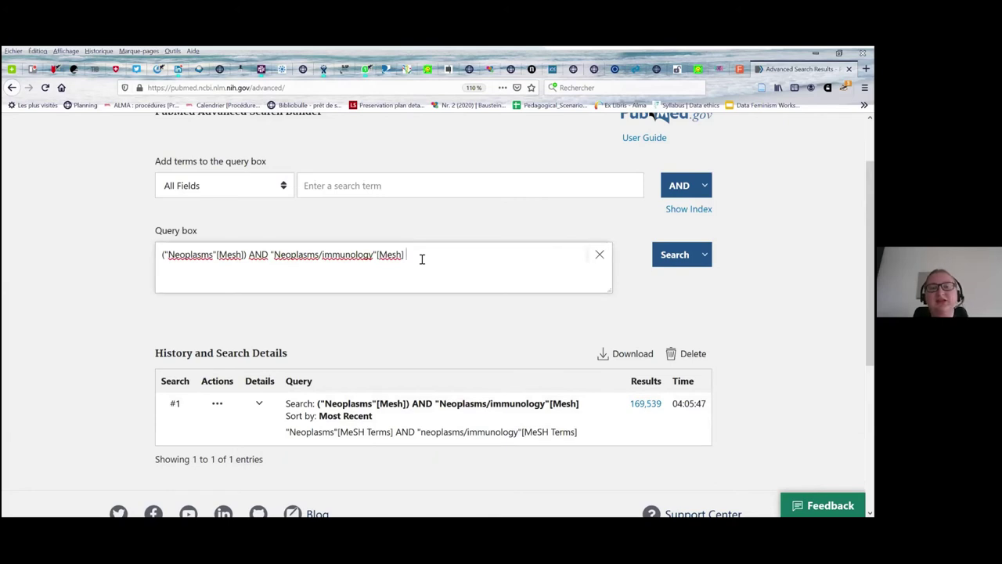
{"action": "type", "text": "AND car-t"}
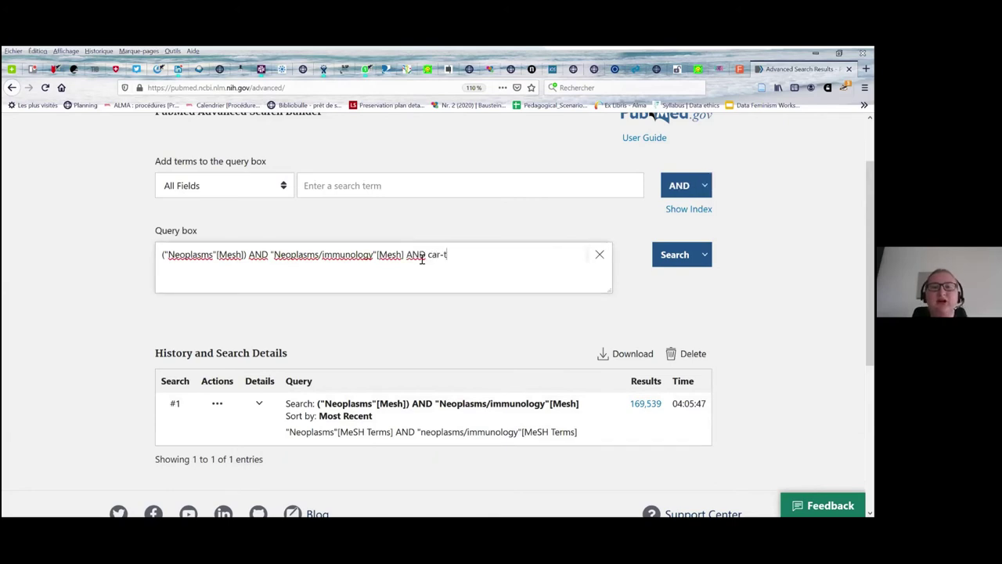
{"action": "type", "text": " cells"}
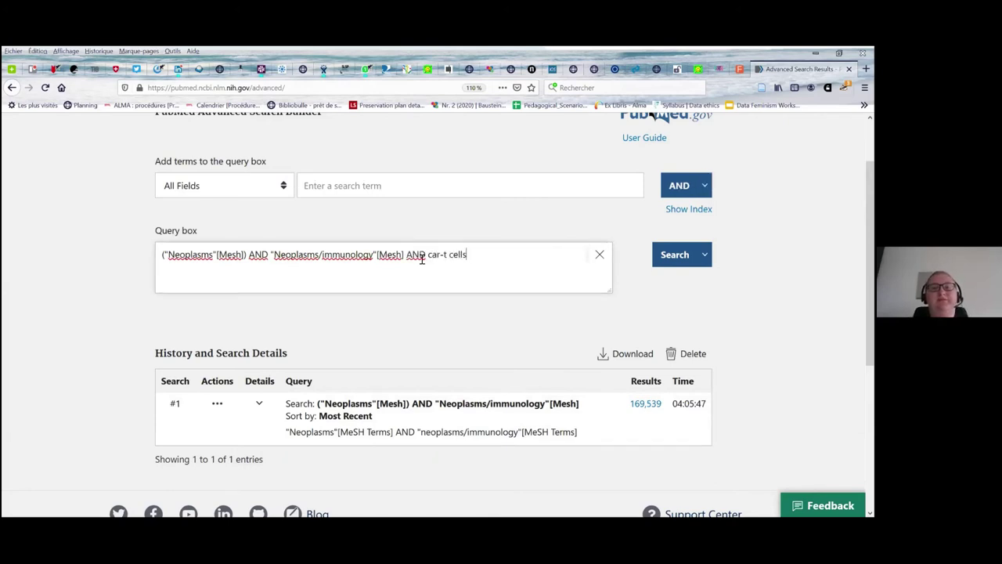
{"action": "left_click", "coordinate": [669, 260]}
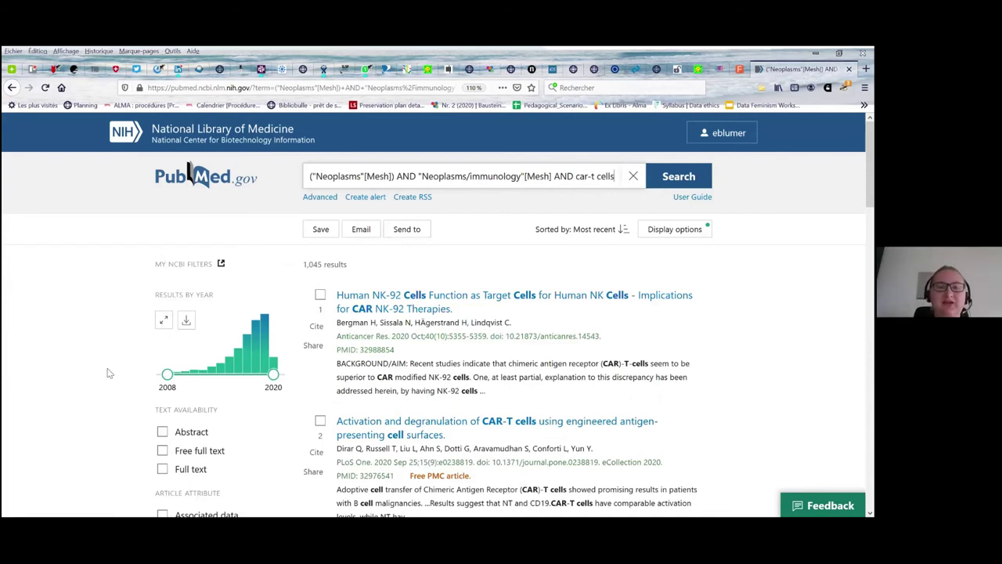
Browse the 1,045 CAR-T cells results, then return to Advanced search
{"action": "scroll", "coordinate": [109, 373], "scroll_direction": "down", "scroll_amount": 2}
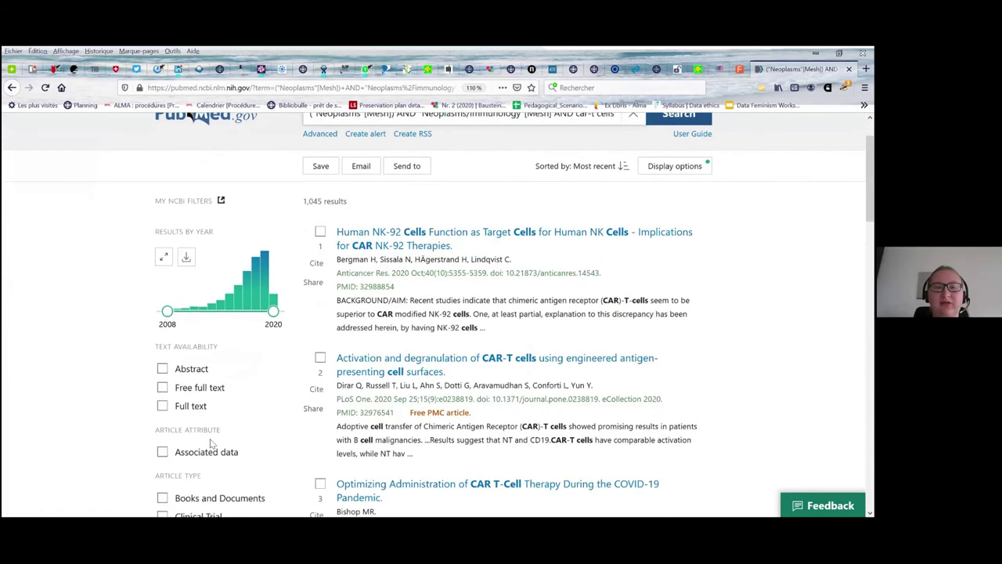
{"action": "scroll", "coordinate": [242, 445], "scroll_direction": "down", "scroll_amount": 4}
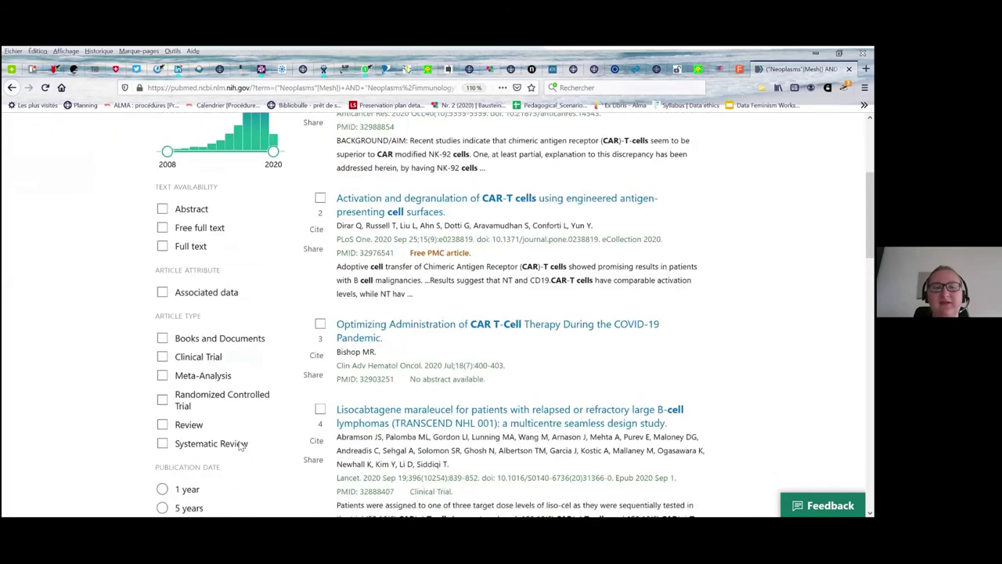
{"action": "scroll", "coordinate": [242, 445], "scroll_direction": "down", "scroll_amount": 2}
{"action": "scroll", "coordinate": [442, 357], "scroll_direction": "up", "scroll_amount": 2}
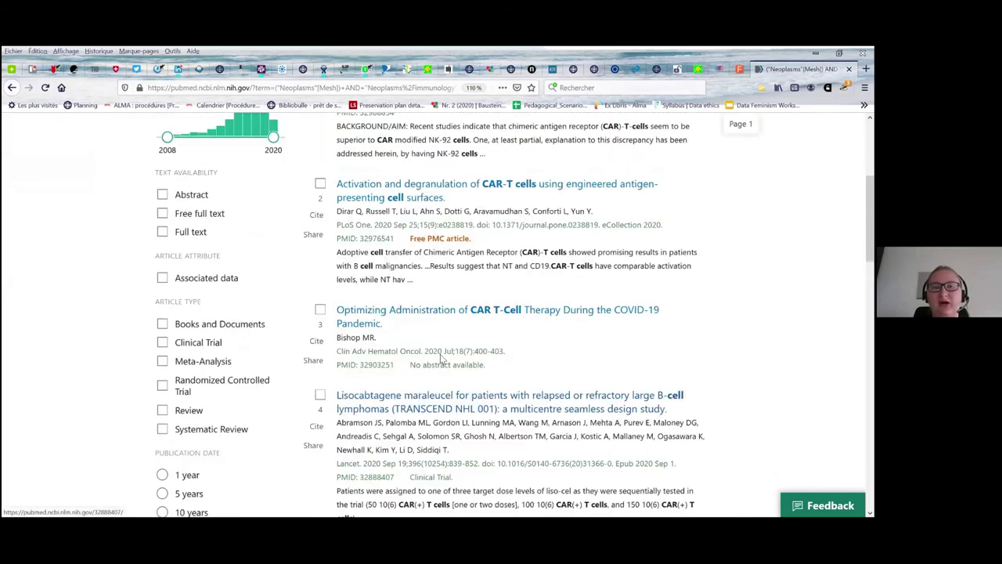
{"action": "scroll", "coordinate": [443, 358], "scroll_direction": "up", "scroll_amount": 5}
{"action": "left_click", "coordinate": [321, 197]}
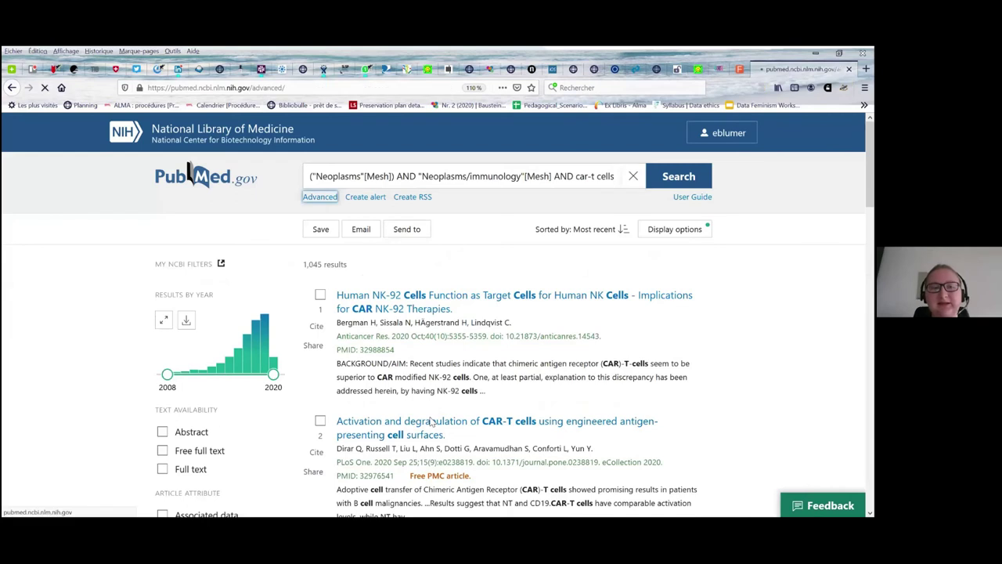
Expand and read search #2's query translation details, then go back to its 1,045 results
{"action": "scroll", "coordinate": [431, 420], "scroll_direction": "down", "scroll_amount": 2}
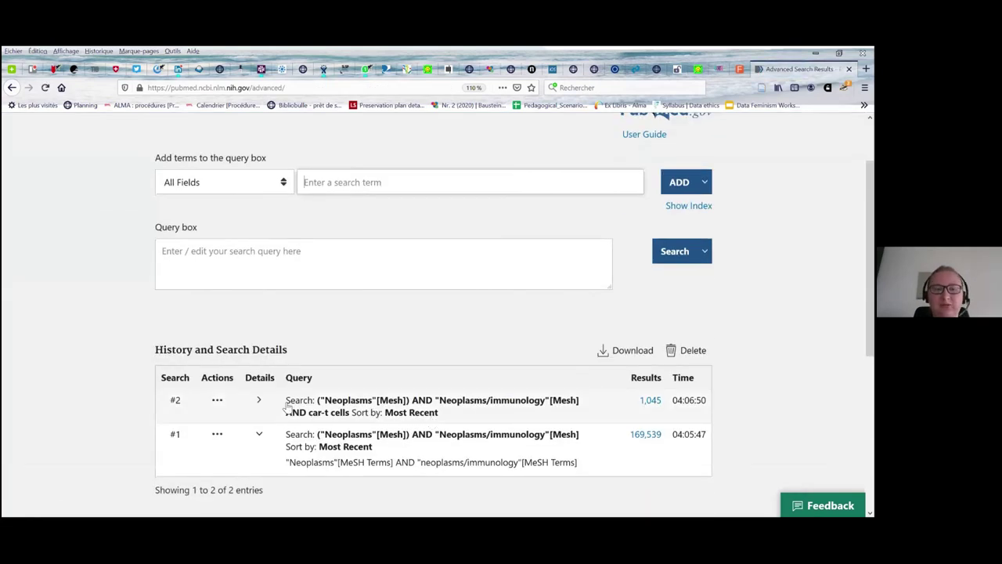
{"action": "left_click", "coordinate": [259, 400]}
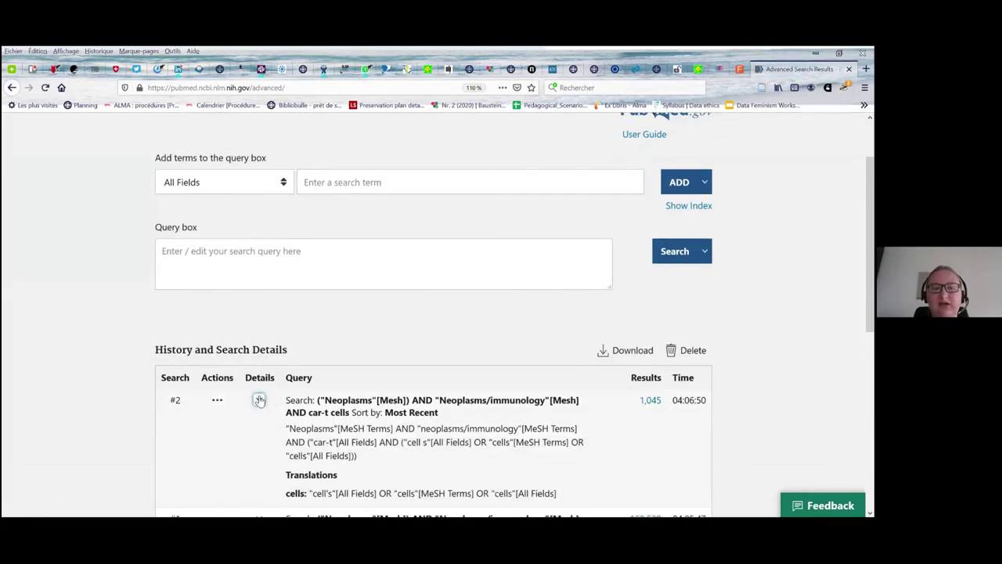
{"action": "scroll", "coordinate": [259, 400], "scroll_direction": "down", "scroll_amount": 1}
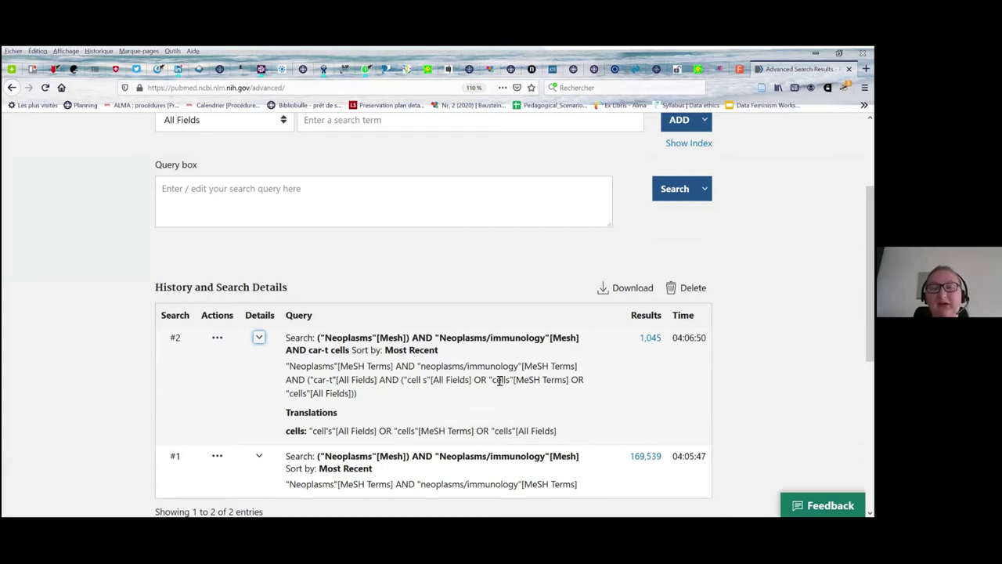
{"action": "scroll", "coordinate": [500, 381], "scroll_direction": "up", "scroll_amount": 1}
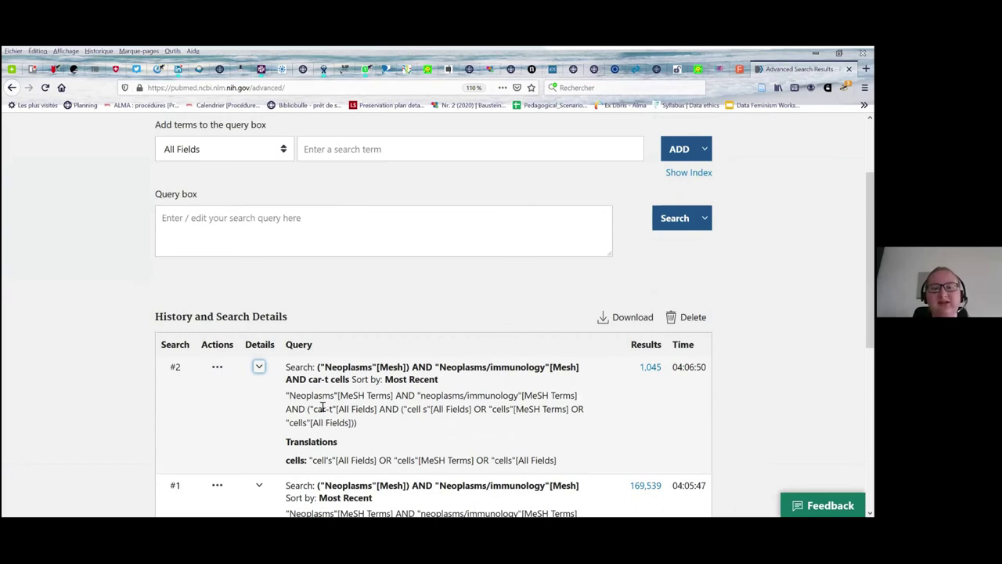
{"action": "scroll", "coordinate": [355, 409], "scroll_direction": "up", "scroll_amount": 3}
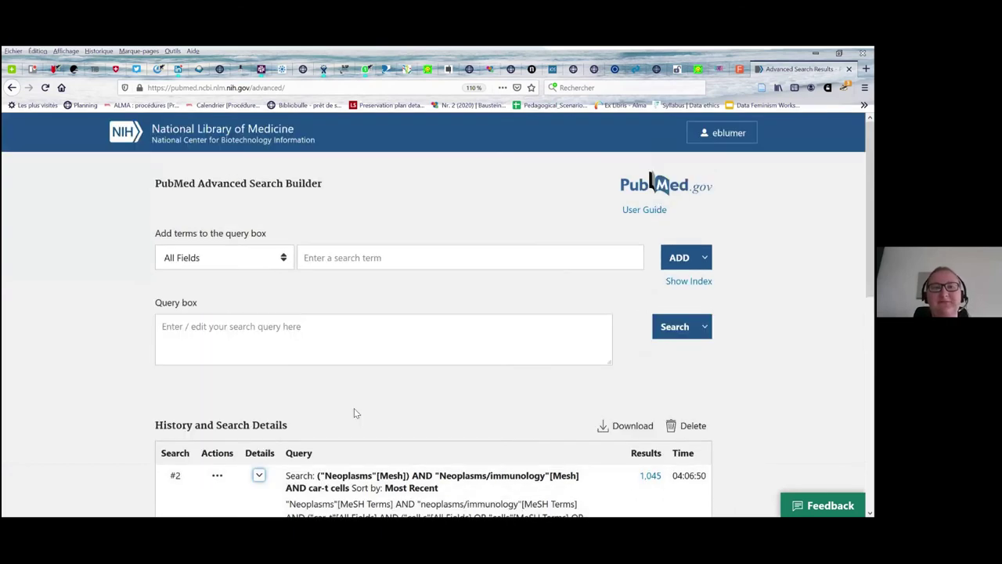
{"action": "left_click", "coordinate": [11, 88]}
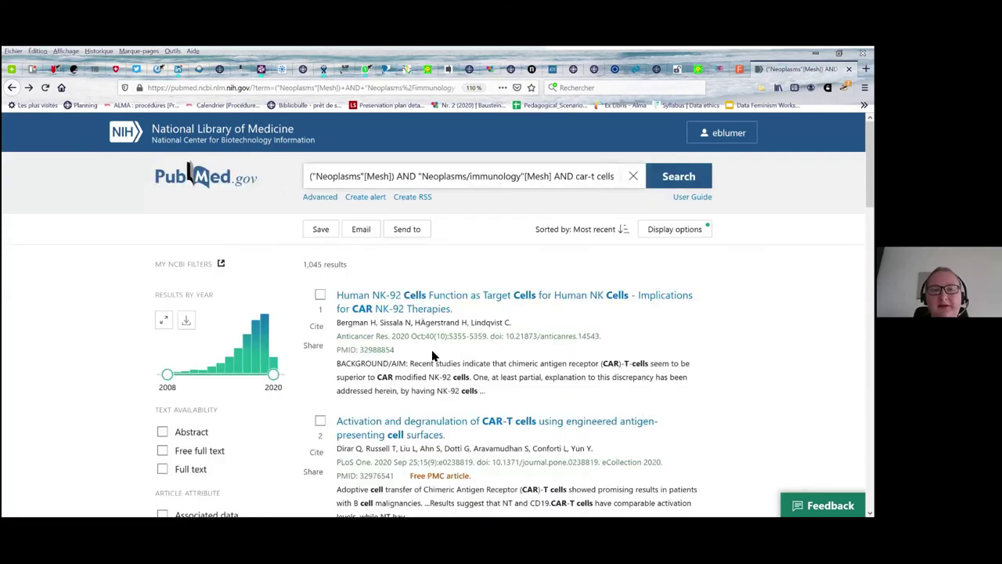
Select results 1 and 2, the NK-92 and CAR-T degranulation articles, and add them to My Bibliography
{"action": "left_click", "coordinate": [320, 294]}
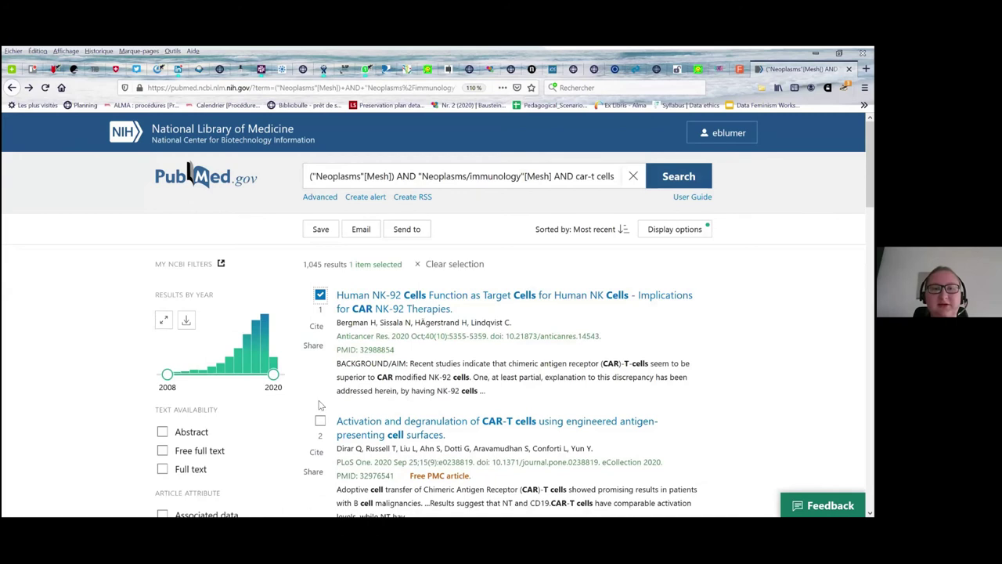
{"action": "left_click", "coordinate": [320, 422]}
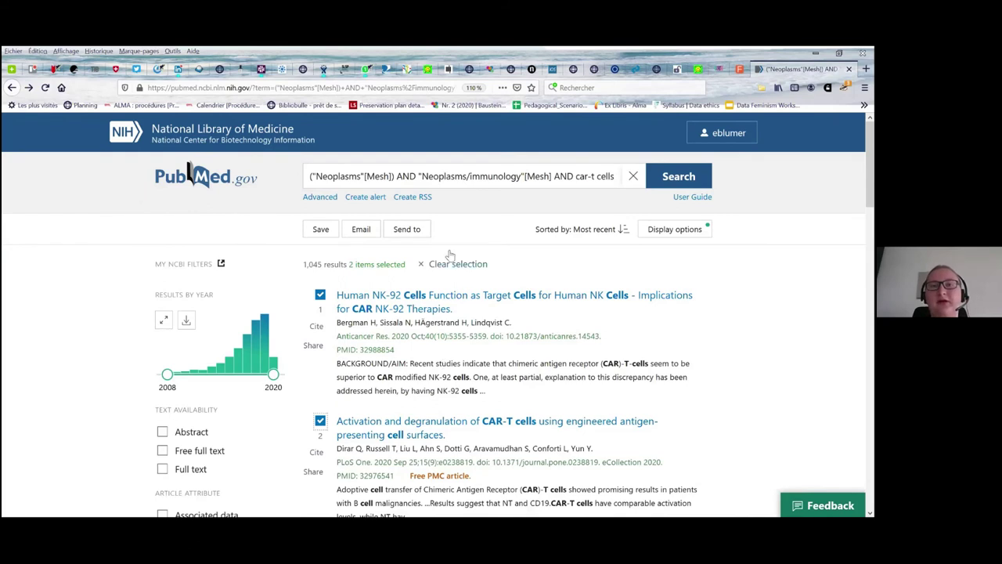
{"action": "left_click", "coordinate": [402, 229]}
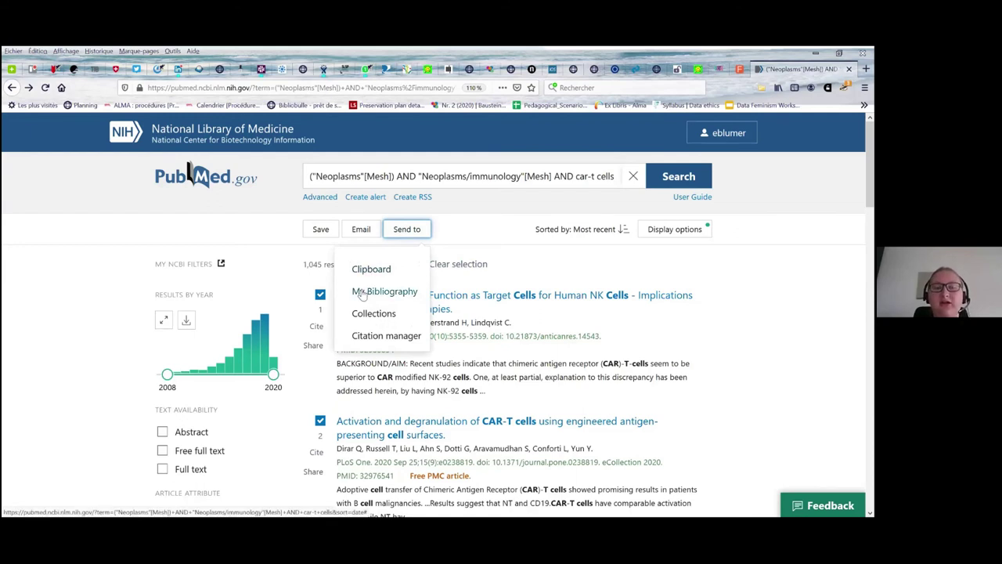
{"action": "left_click", "coordinate": [362, 293]}
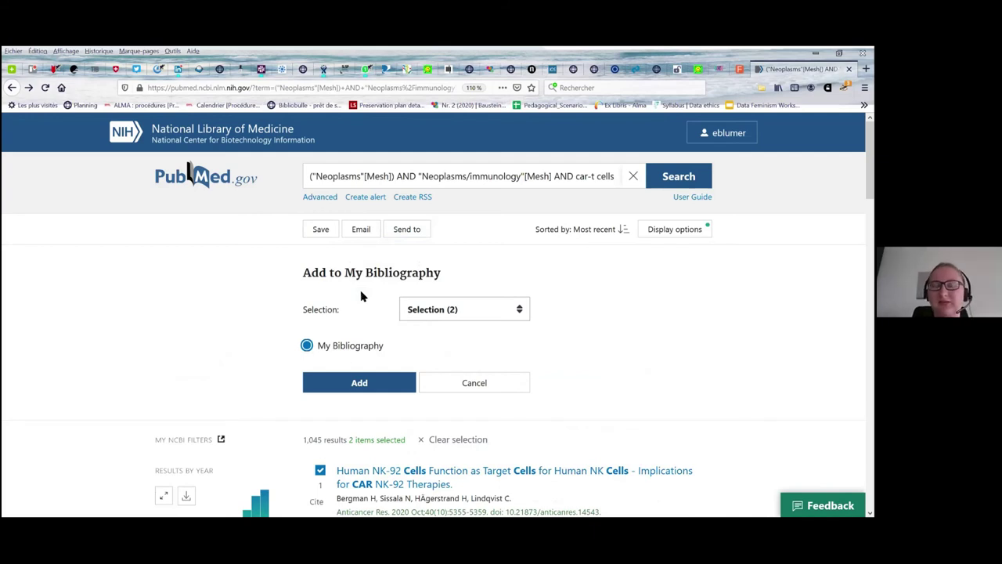
{"action": "left_click", "coordinate": [351, 382]}
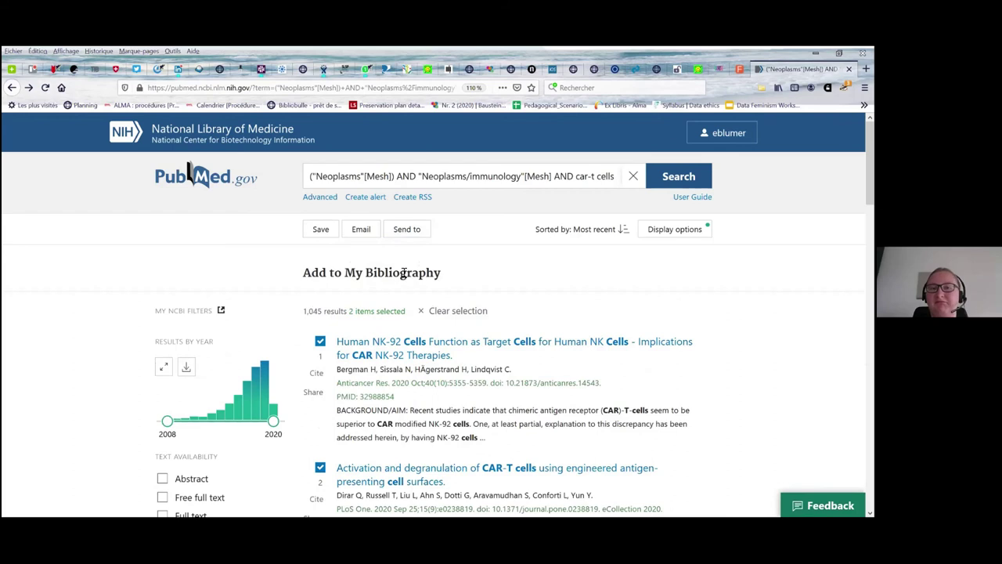
{"action": "left_click", "coordinate": [407, 229]}
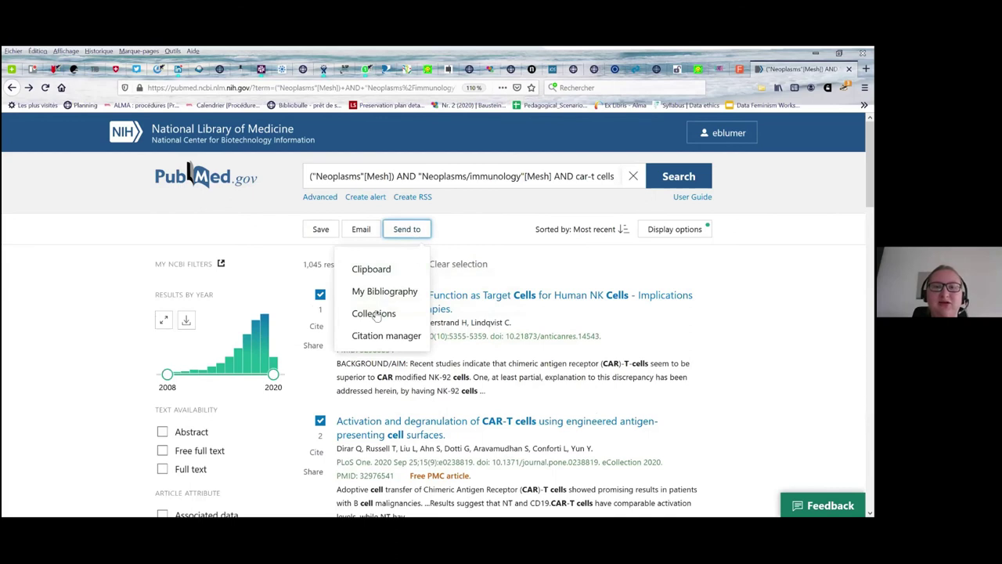
Add both selected articles to a newly created collection named 'Car-T cell'
{"action": "left_click", "coordinate": [374, 314]}
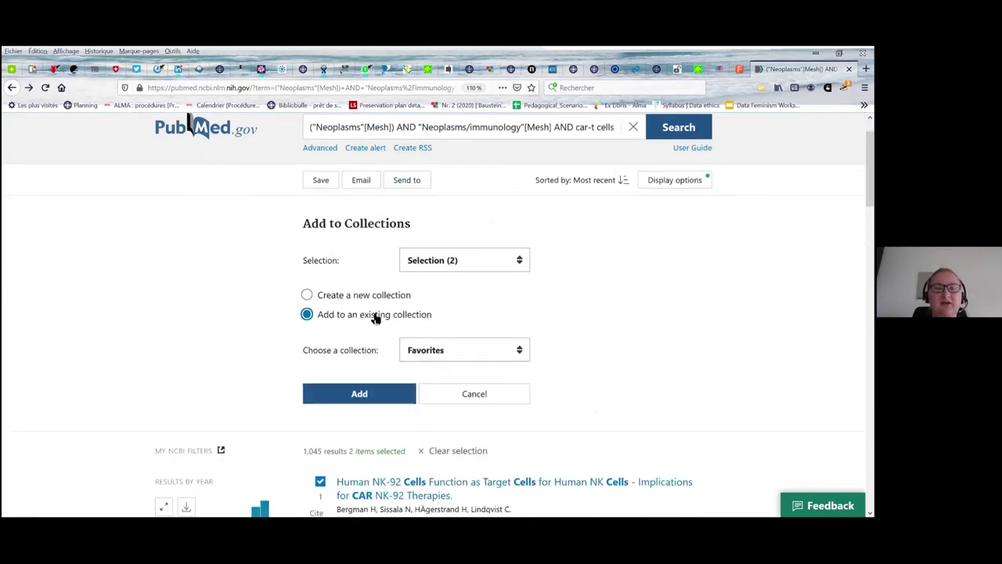
{"action": "left_click", "coordinate": [308, 294]}
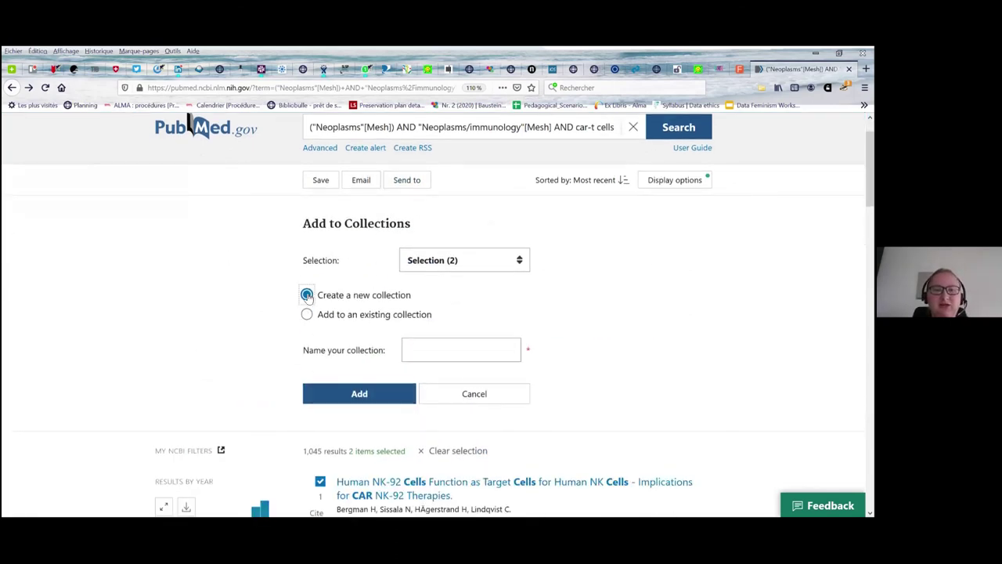
{"action": "left_click", "coordinate": [435, 351]}
{"action": "type", "text": "Car-"}
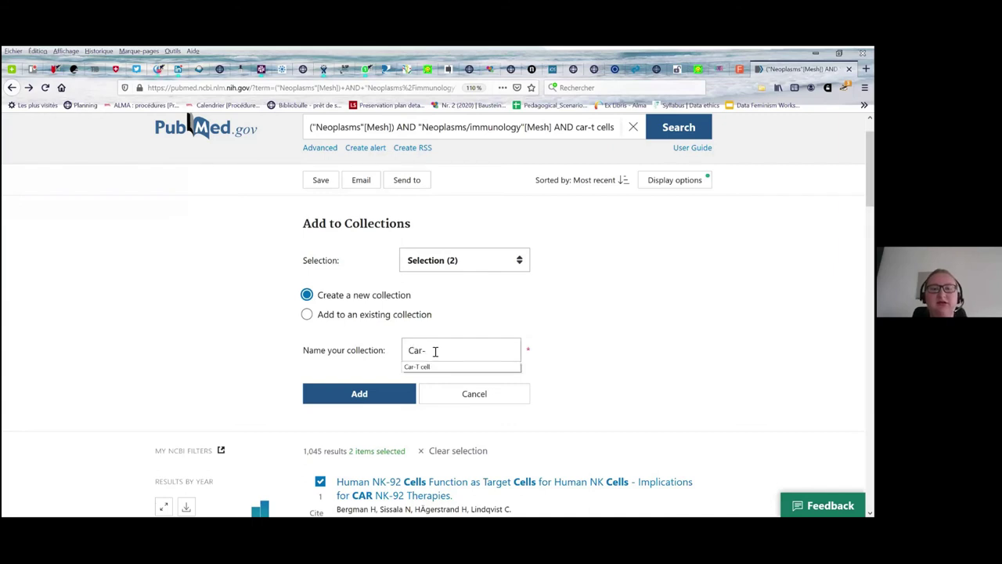
{"action": "type", "text": "Tc"}
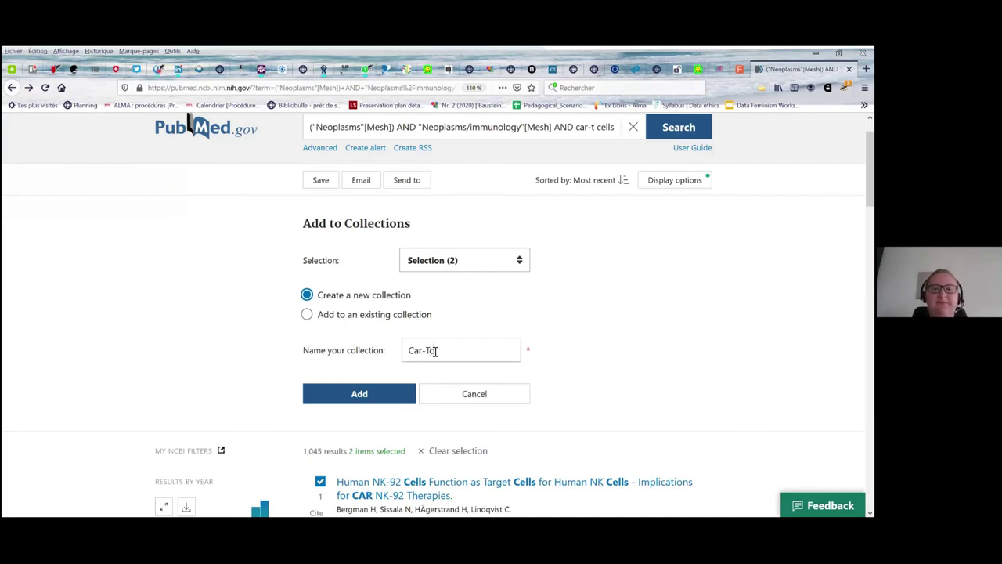
{"action": "key", "text": "BackSpace"}
{"action": "type", "text": "cell"}
{"action": "left_click", "coordinate": [357, 391]}
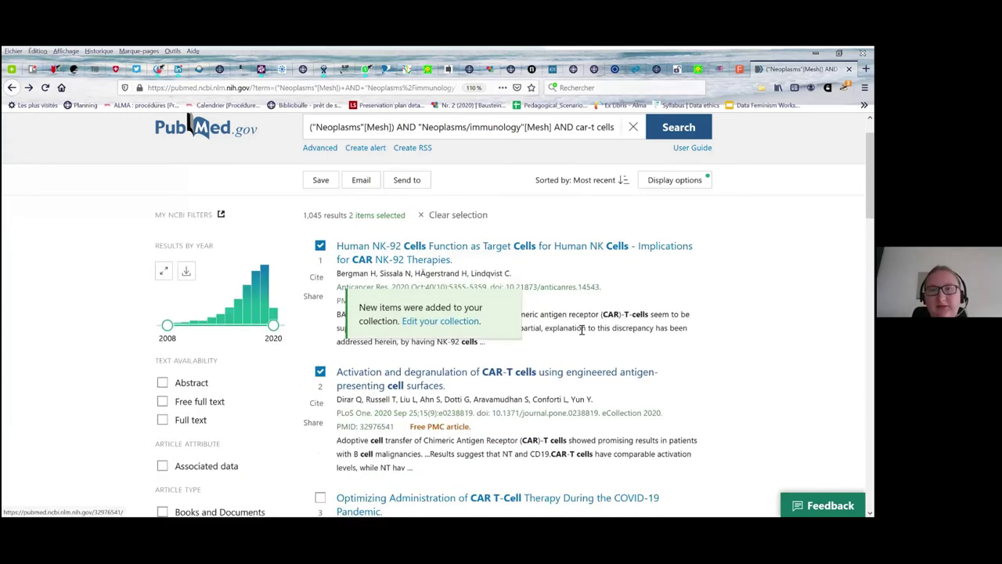
{"action": "scroll", "coordinate": [581, 330], "scroll_direction": "up", "scroll_amount": 1}
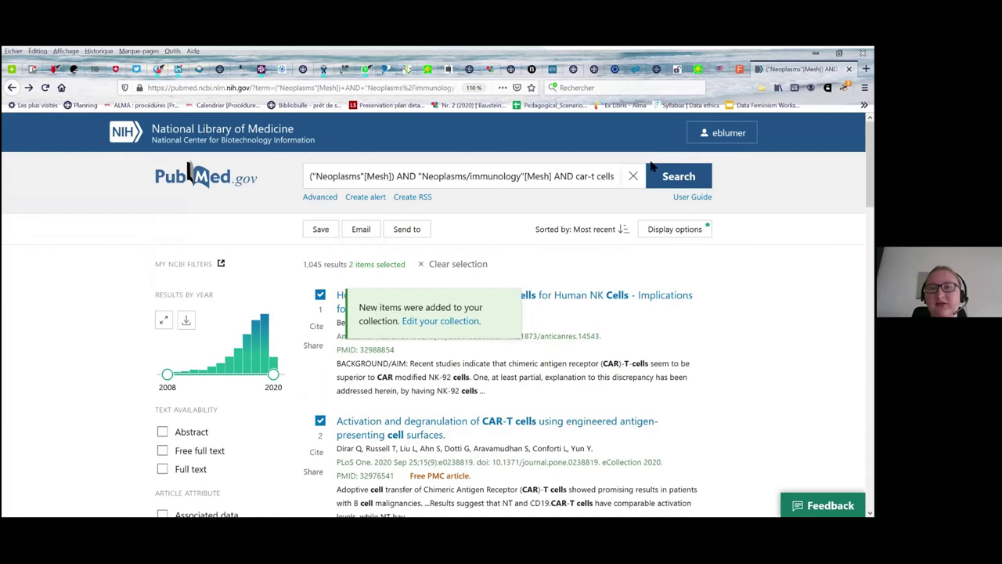
{"action": "left_click", "coordinate": [706, 136]}
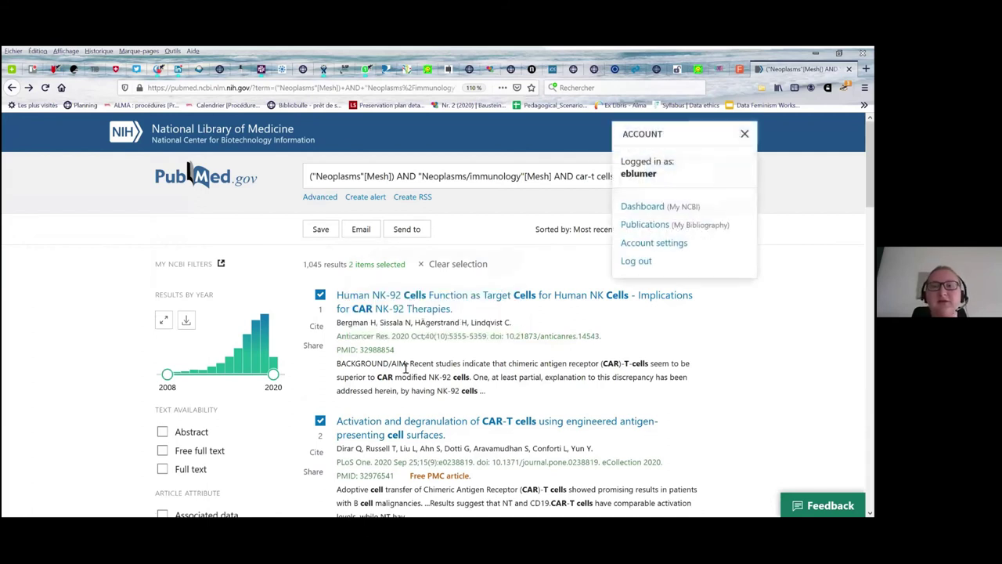
Open the My NCBI dashboard, check the 2-item Car-T cell collection and bibliography, then open My Bibliography
{"action": "left_click", "coordinate": [640, 207]}
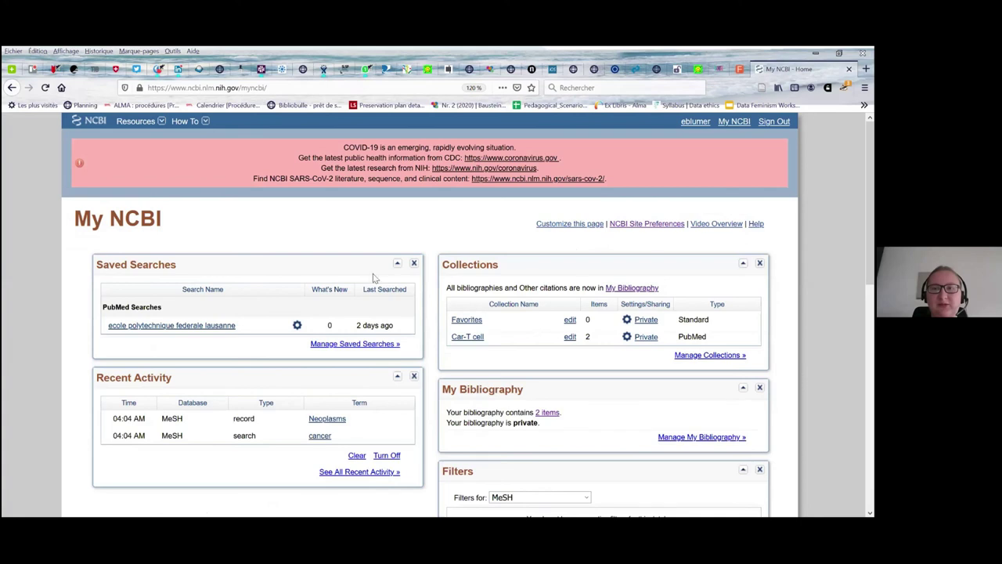
{"action": "scroll", "coordinate": [535, 249], "scroll_direction": "down", "scroll_amount": 1}
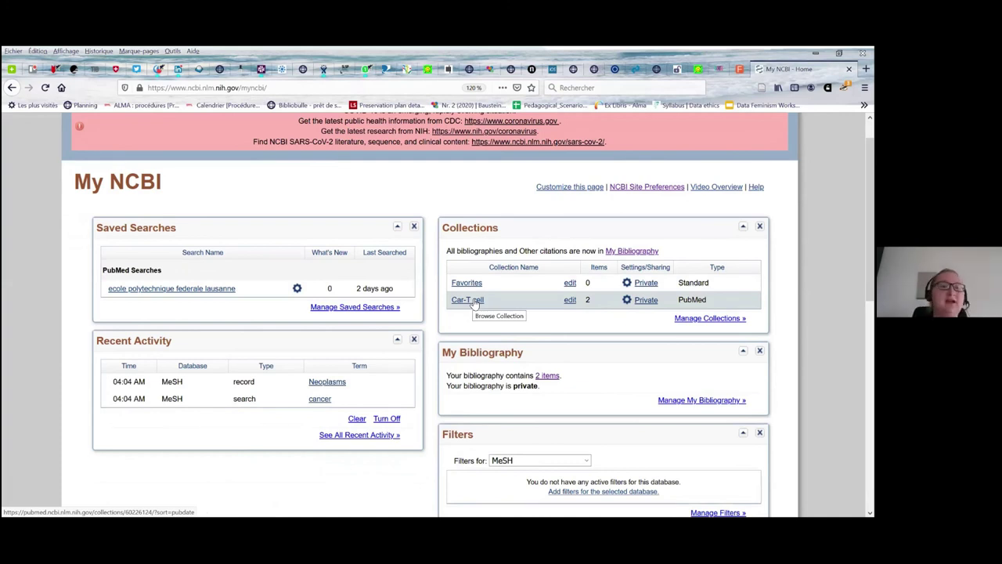
{"action": "scroll", "coordinate": [474, 304], "scroll_direction": "down", "scroll_amount": 1}
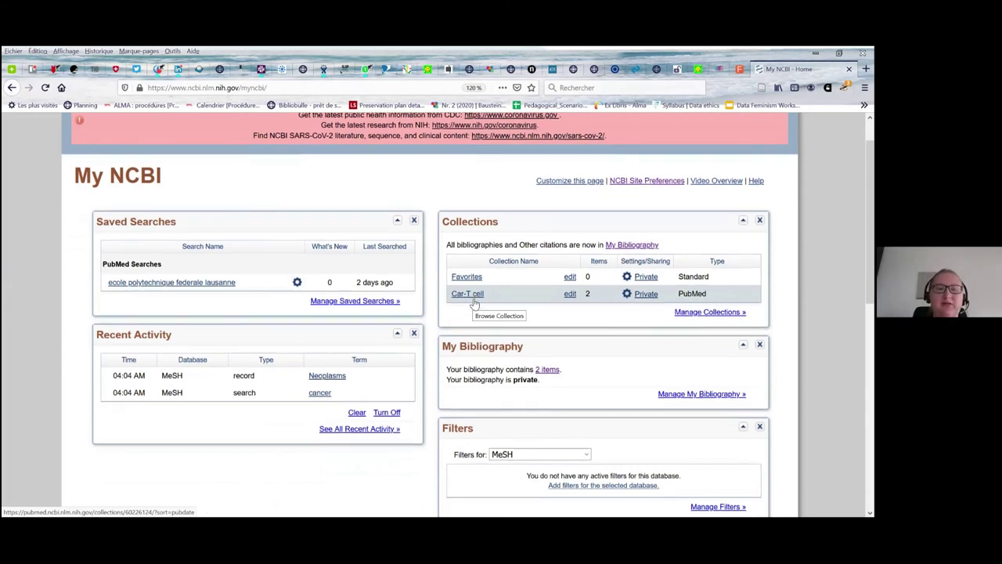
{"action": "scroll", "coordinate": [474, 303], "scroll_direction": "down", "scroll_amount": 2}
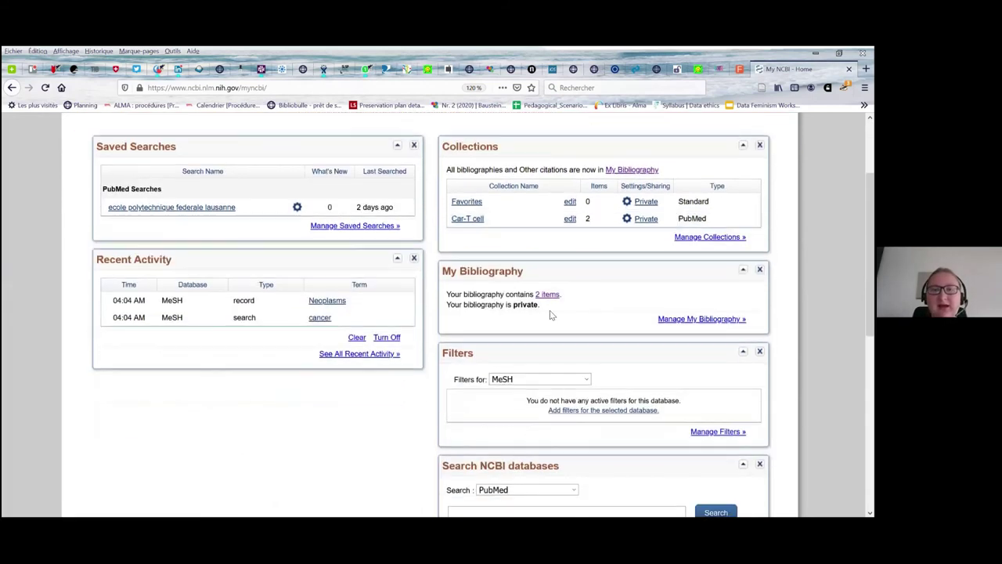
{"action": "left_click", "coordinate": [692, 320]}
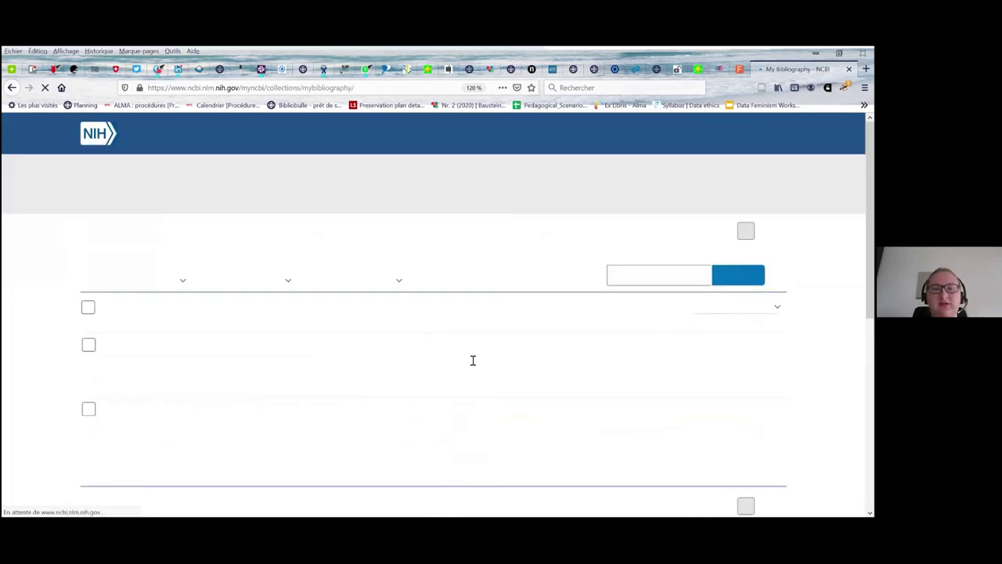
Review the two saved citations in My Bibliography and go back to the My NCBI dashboard
{"action": "scroll", "coordinate": [406, 423], "scroll_direction": "down", "scroll_amount": 1}
{"action": "scroll", "coordinate": [406, 423], "scroll_direction": "down", "scroll_amount": 2}
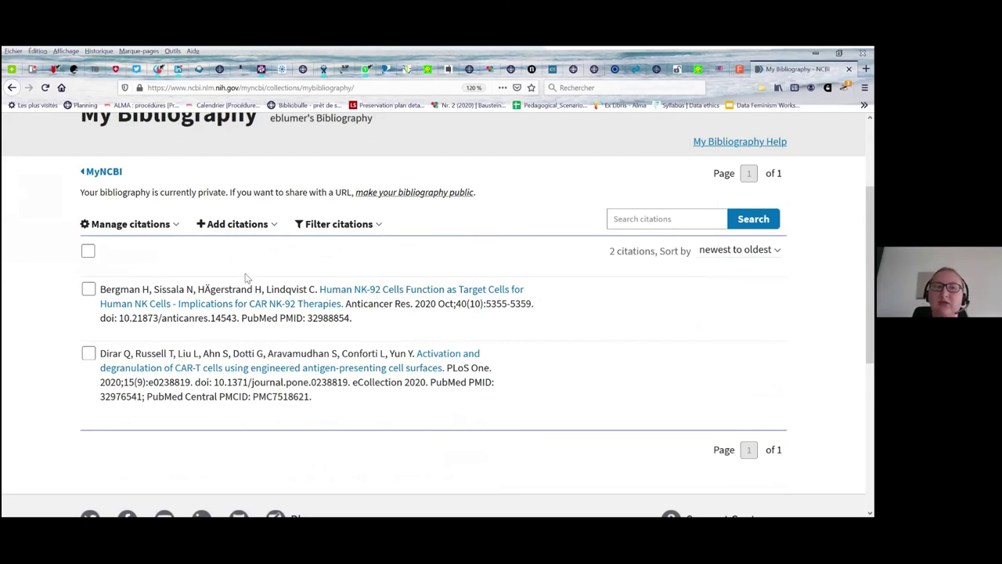
{"action": "left_click", "coordinate": [12, 88]}
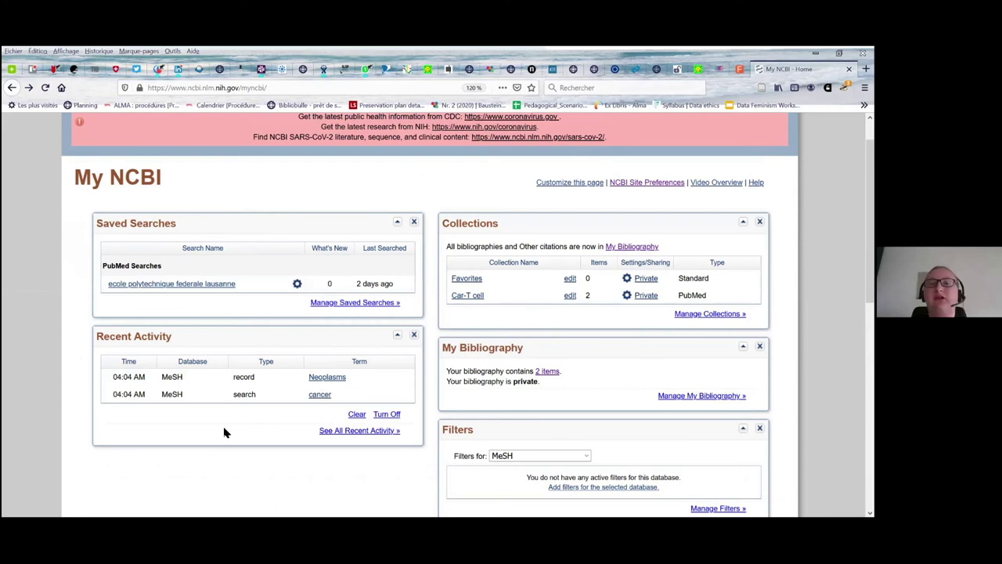
{"action": "scroll", "coordinate": [224, 432], "scroll_direction": "down", "scroll_amount": 3}
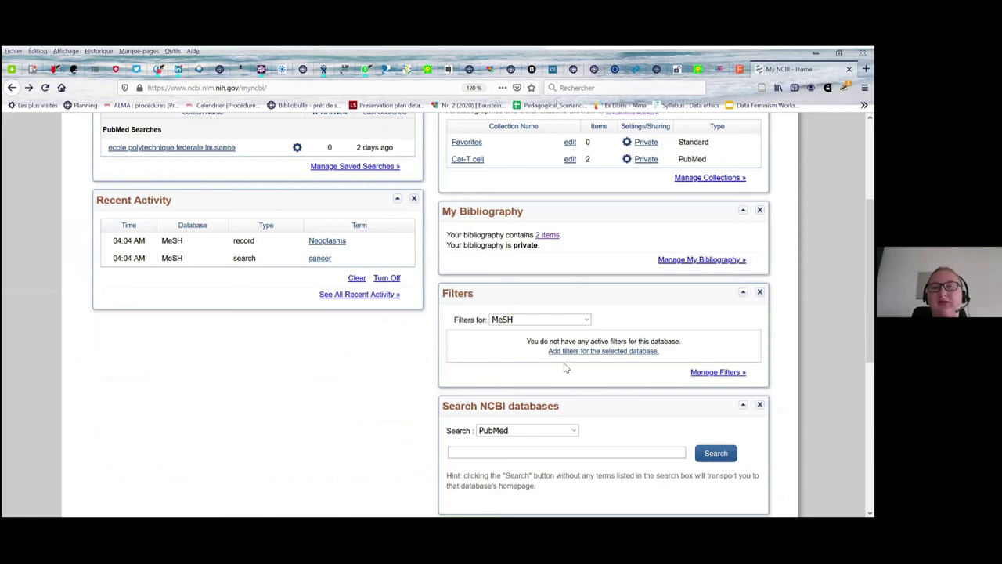
{"action": "scroll", "coordinate": [565, 367], "scroll_direction": "up", "scroll_amount": 4}
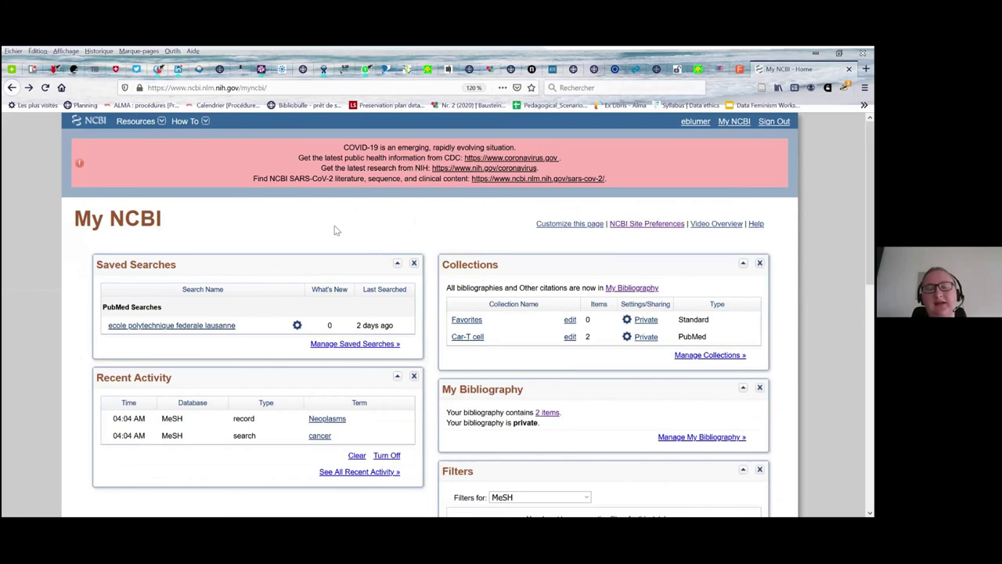
{"action": "scroll", "coordinate": [335, 229], "scroll_direction": "down", "scroll_amount": 2}
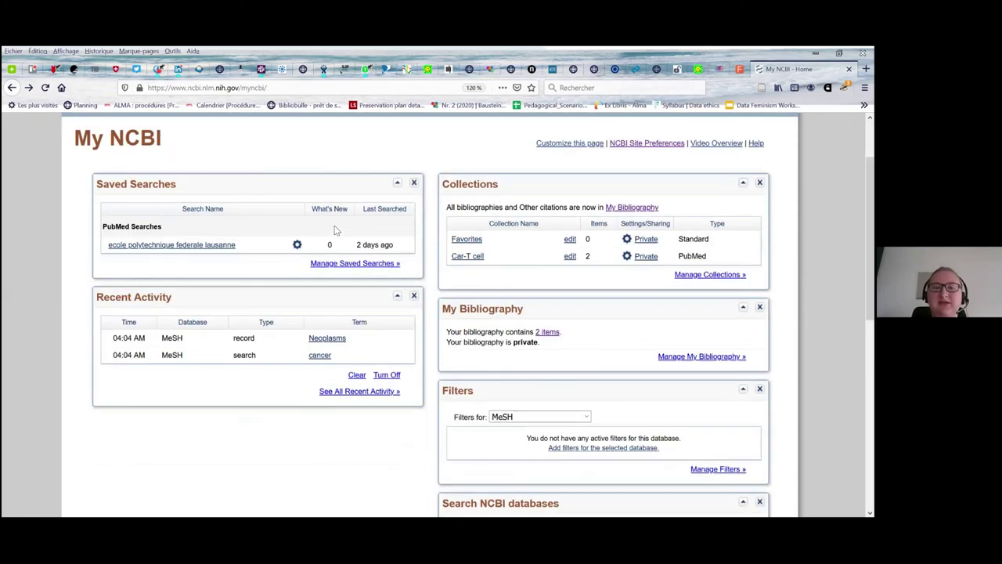
{"action": "scroll", "coordinate": [328, 413], "scroll_direction": "down", "scroll_amount": 1}
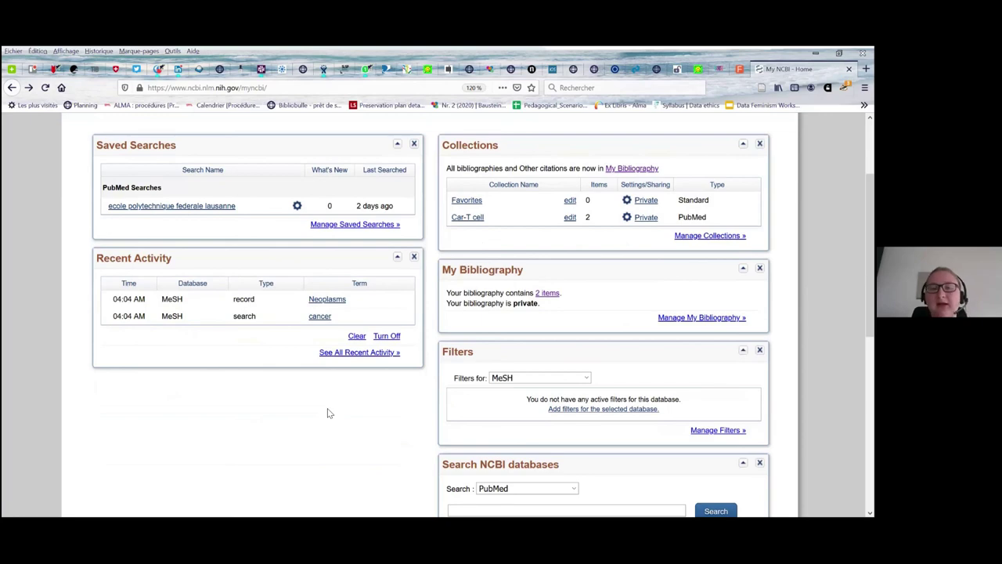
{"action": "scroll", "coordinate": [329, 413], "scroll_direction": "down", "scroll_amount": 2}
{"action": "scroll", "coordinate": [329, 414], "scroll_direction": "up", "scroll_amount": 5}
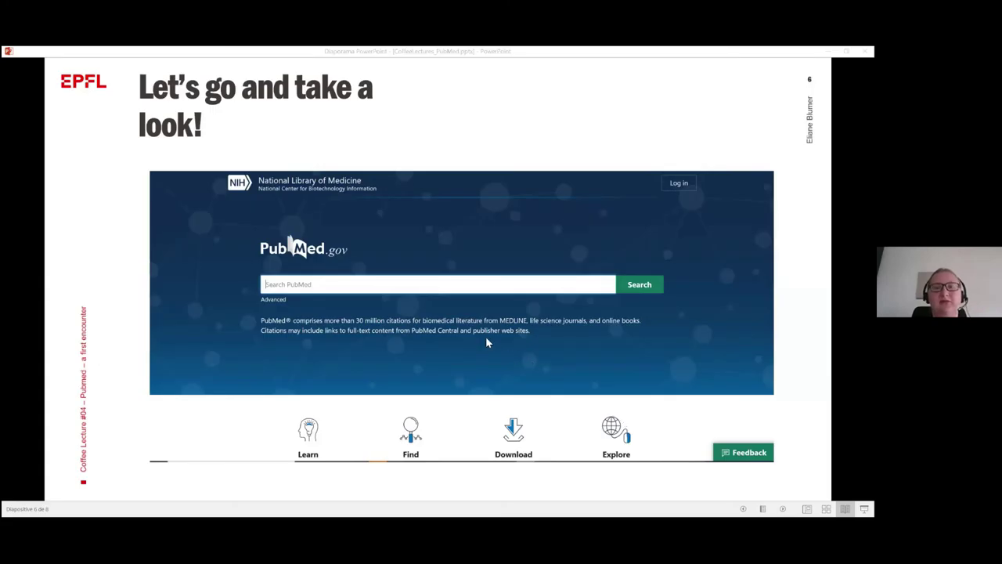
Advance the slideshow past slide 7 to the final 'Thank you!' slide 8
{"action": "left_click", "coordinate": [485, 342]}
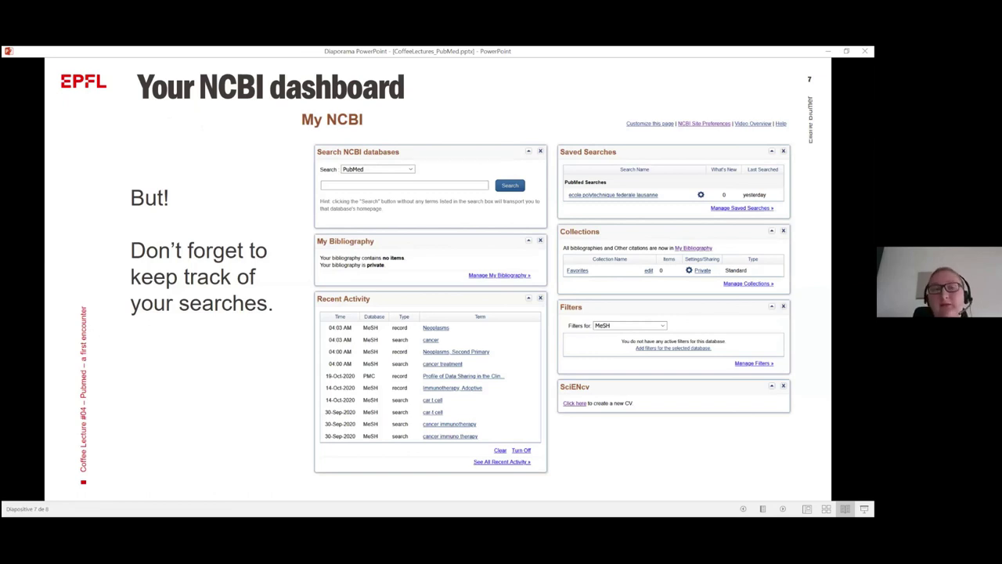
{"action": "key", "text": "Right"}
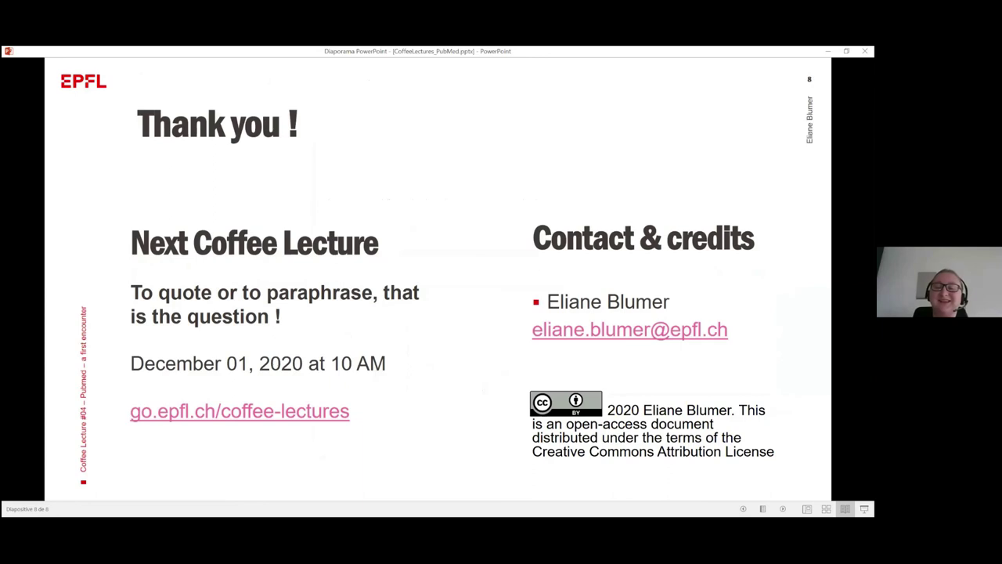